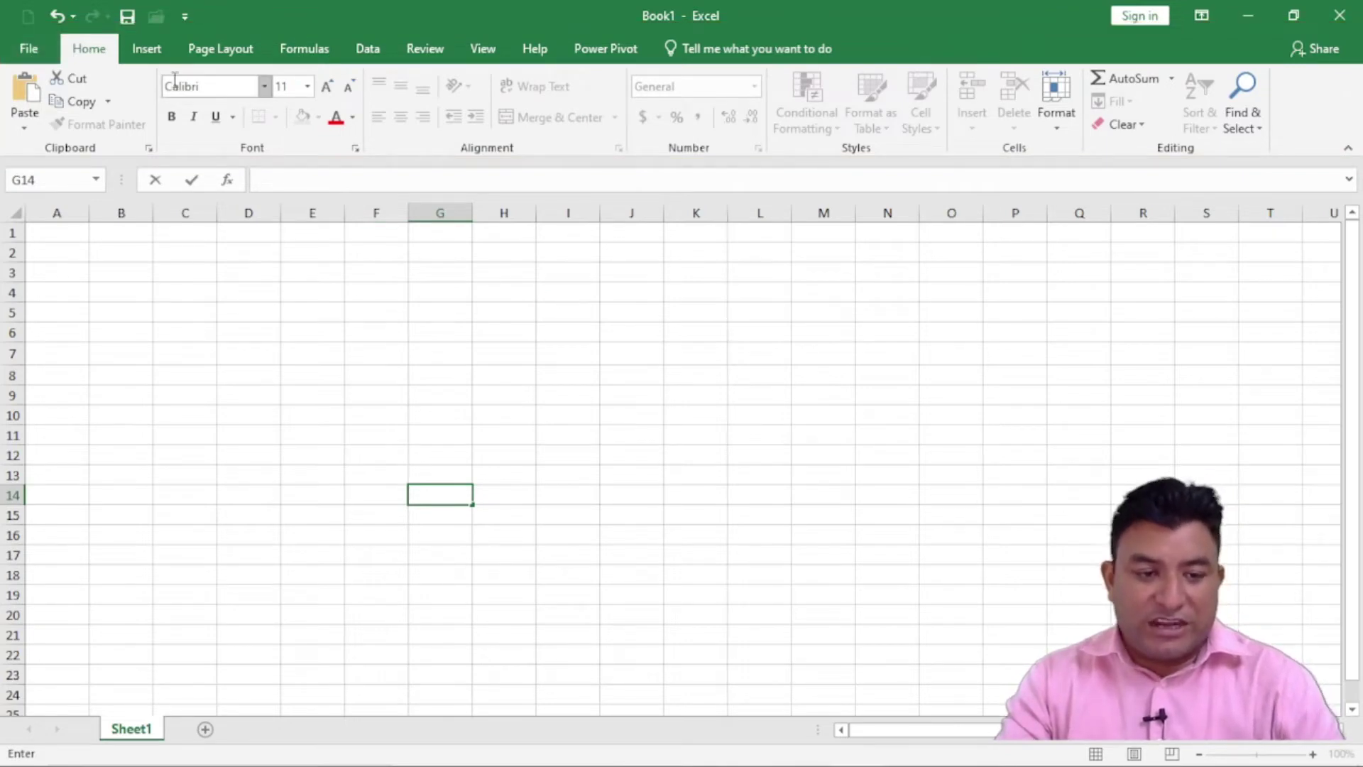
Browse the Insert, Page Layout and Formulas tabs, then select G9 and preview ribbon display options
left_click(146, 50)
left_click(206, 50)
left_click(298, 49)
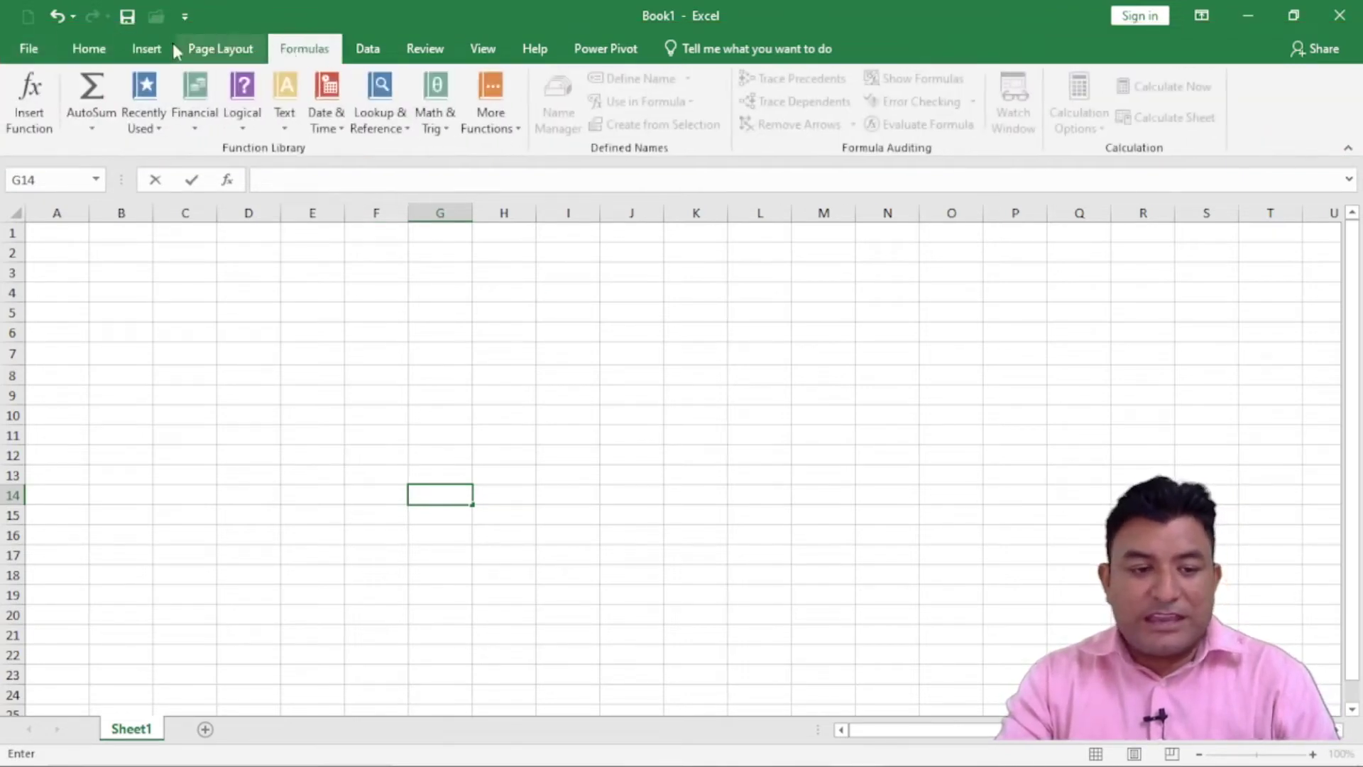
left_click(86, 50)
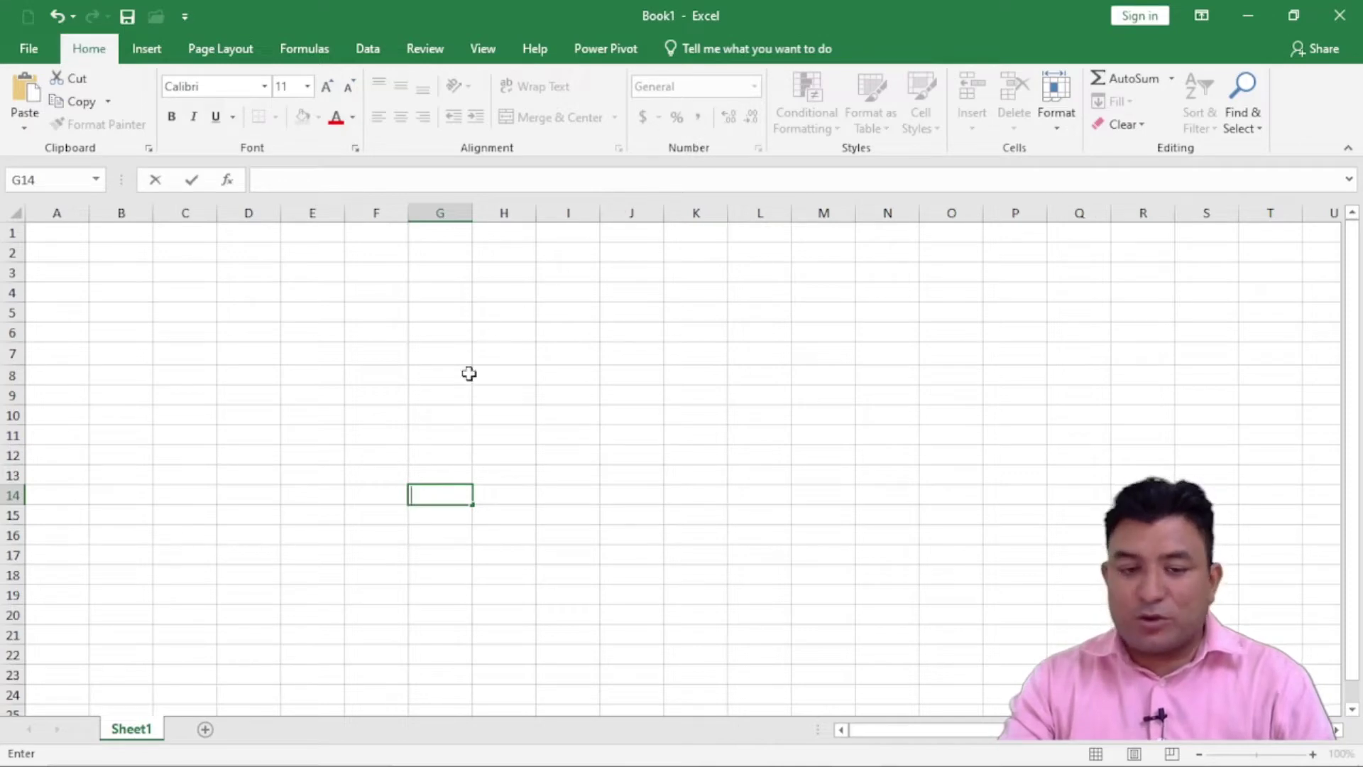
left_click(441, 395)
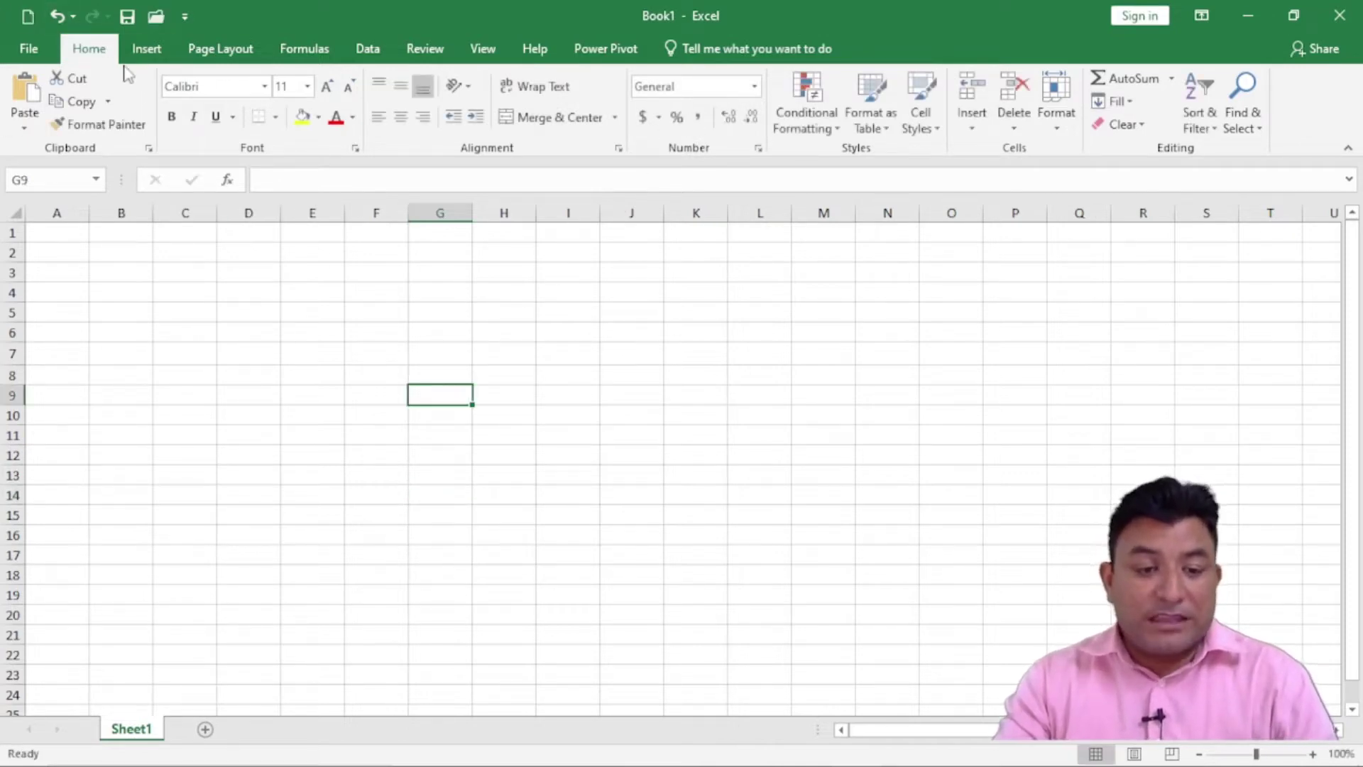
left_click(1201, 17)
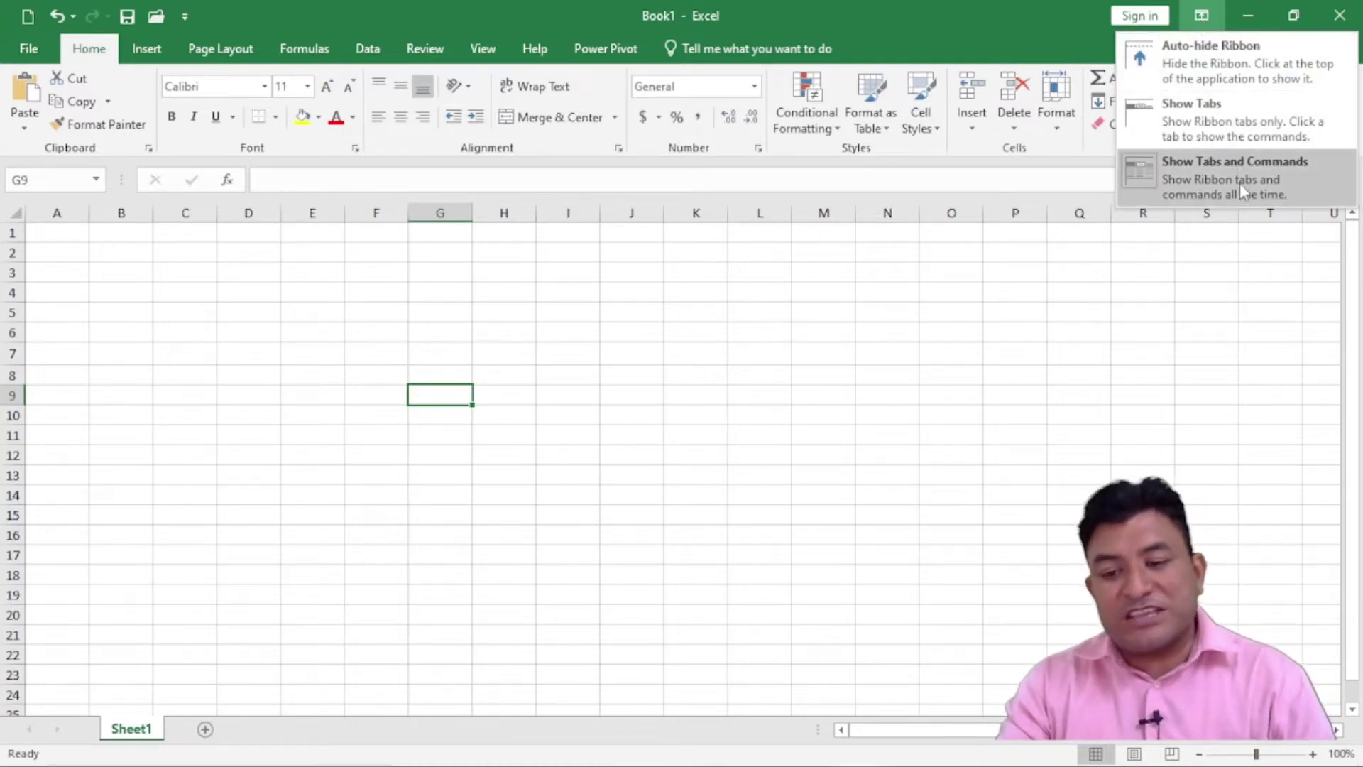
left_click(878, 382)
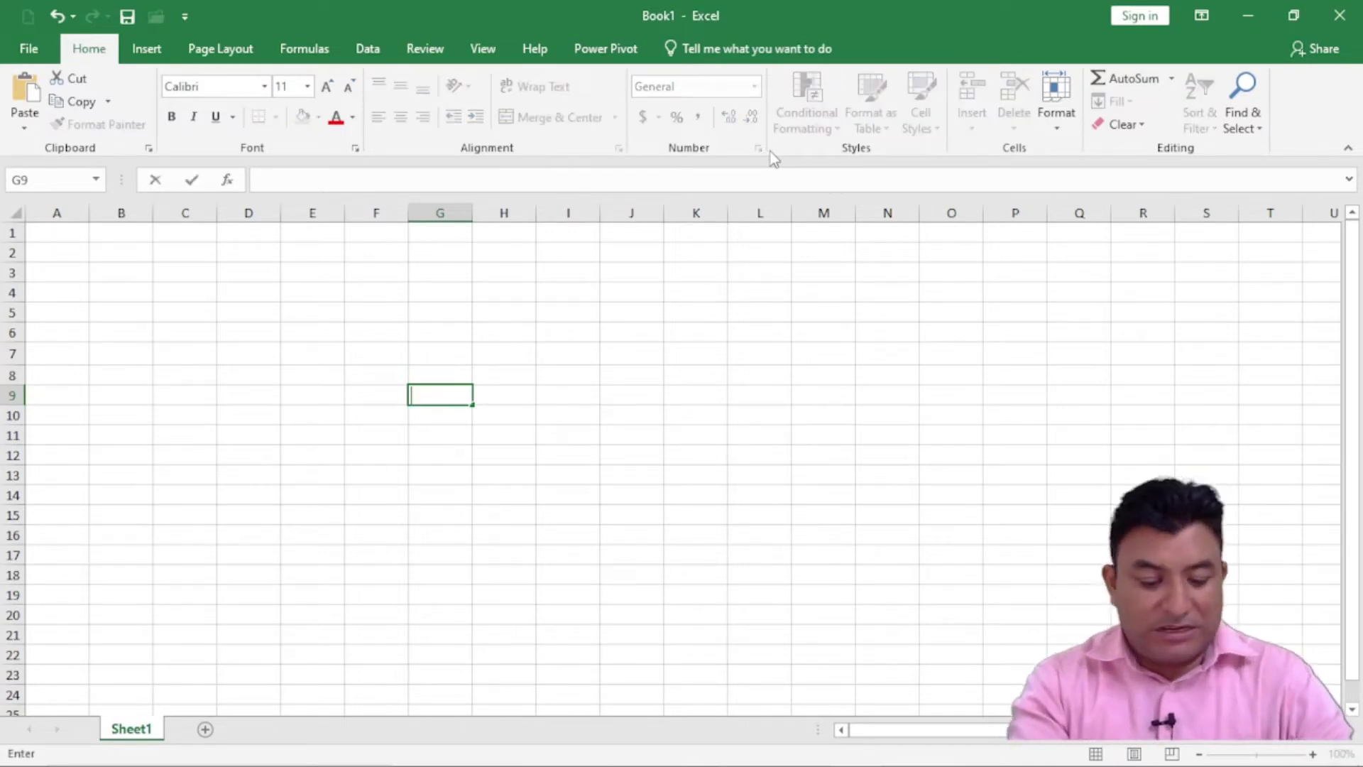
Enter 'Sahil' in G9 and enlarge its font from 11 to 16 pt
type("Sahil")
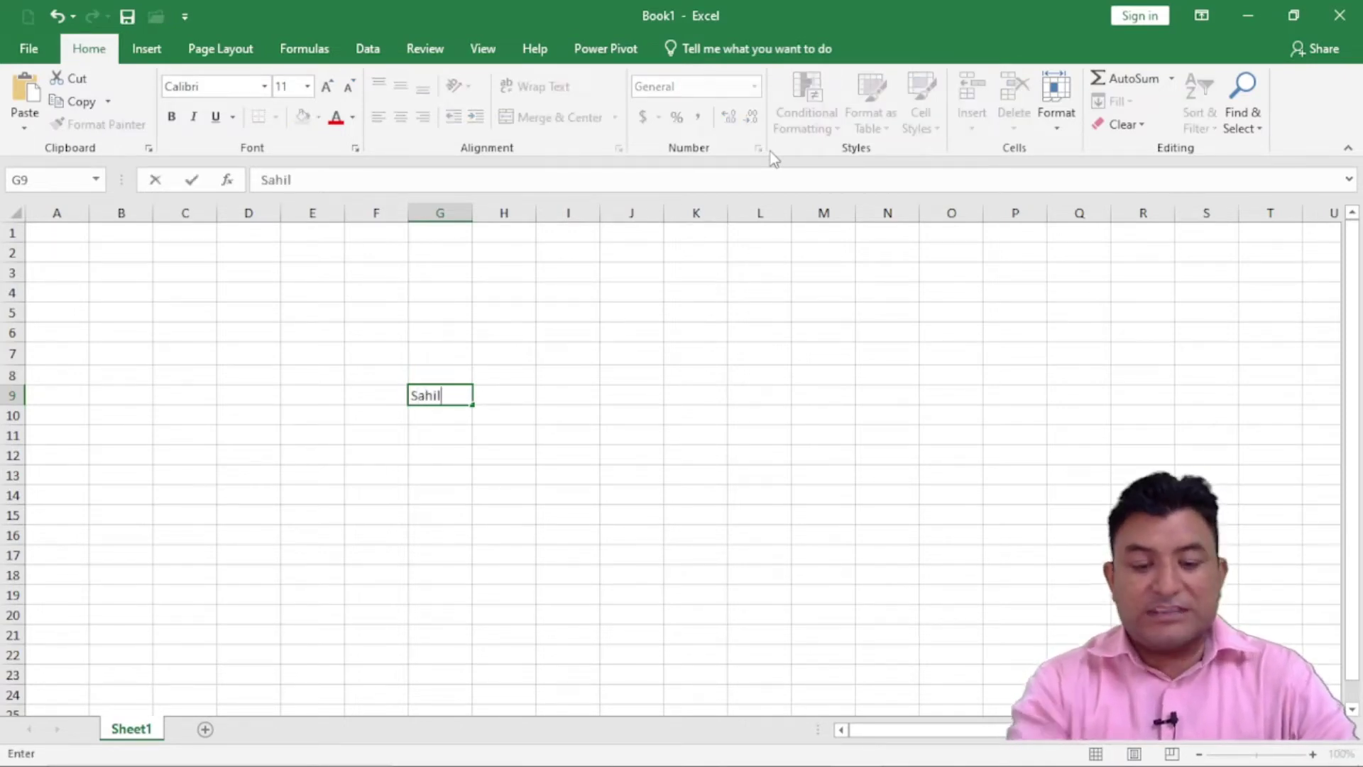
left_click(564, 513)
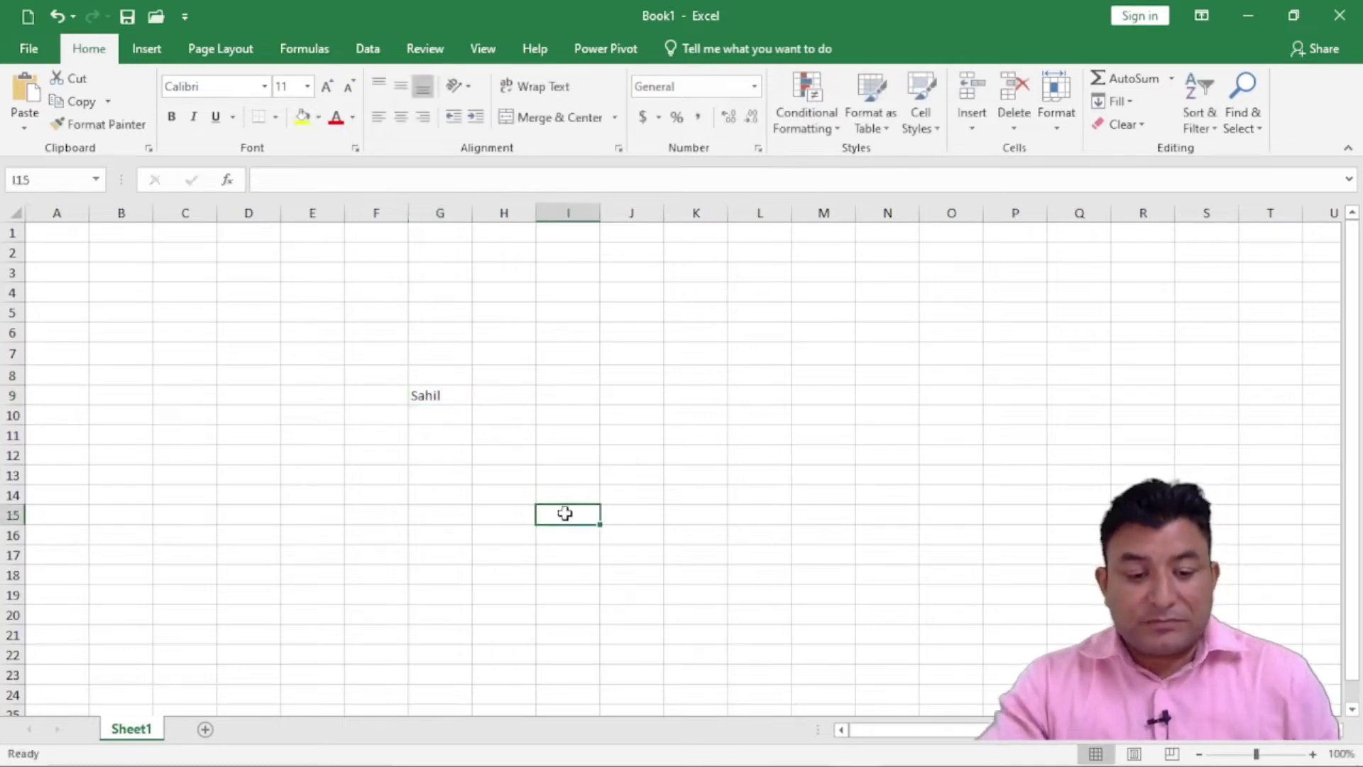
left_click(463, 392)
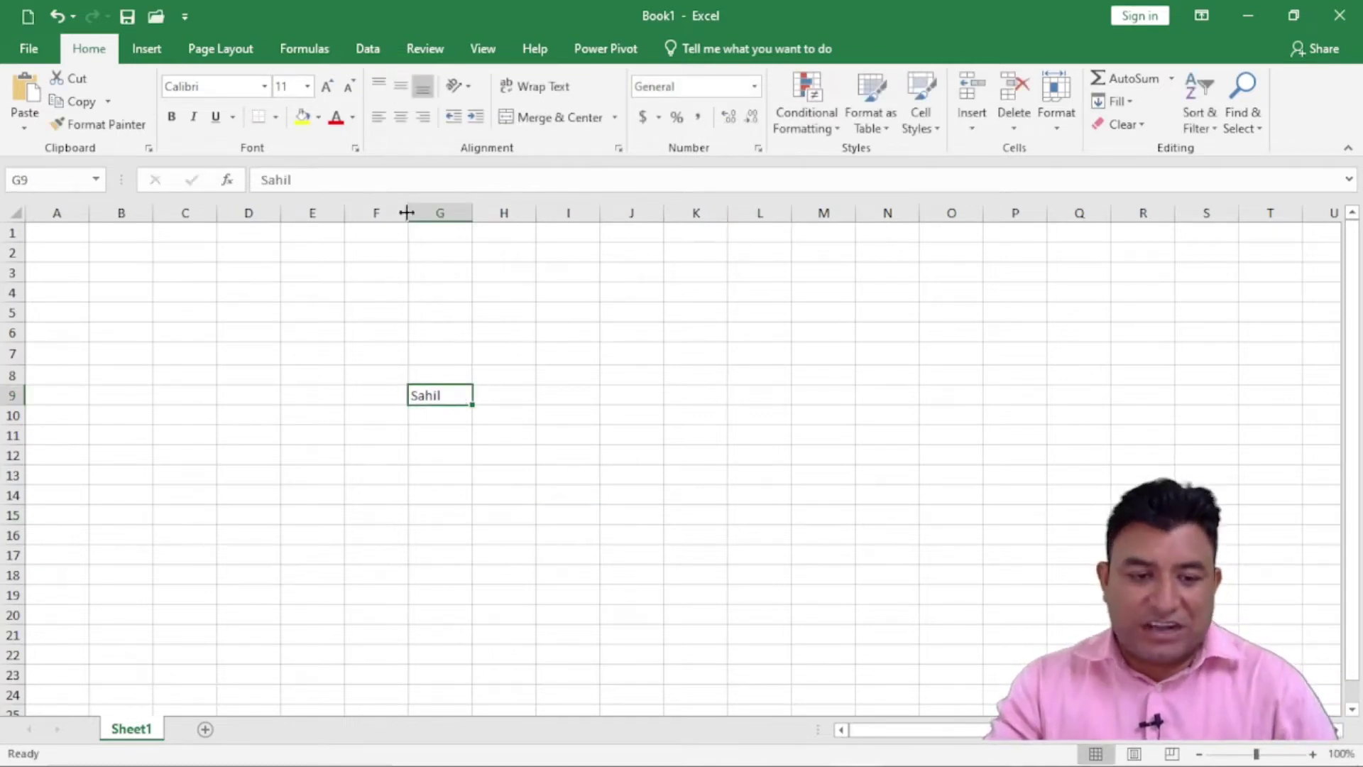
left_click(332, 89)
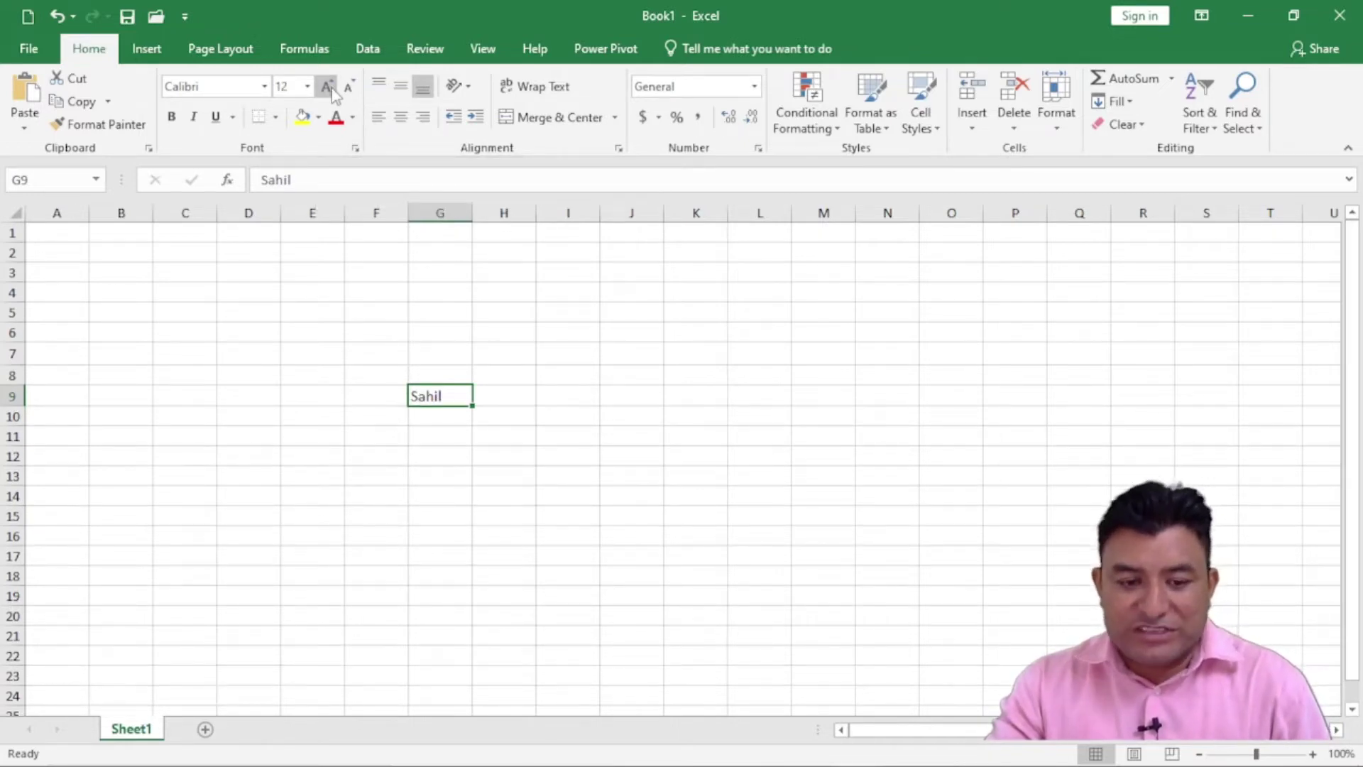
left_click(328, 88)
left_click(328, 87)
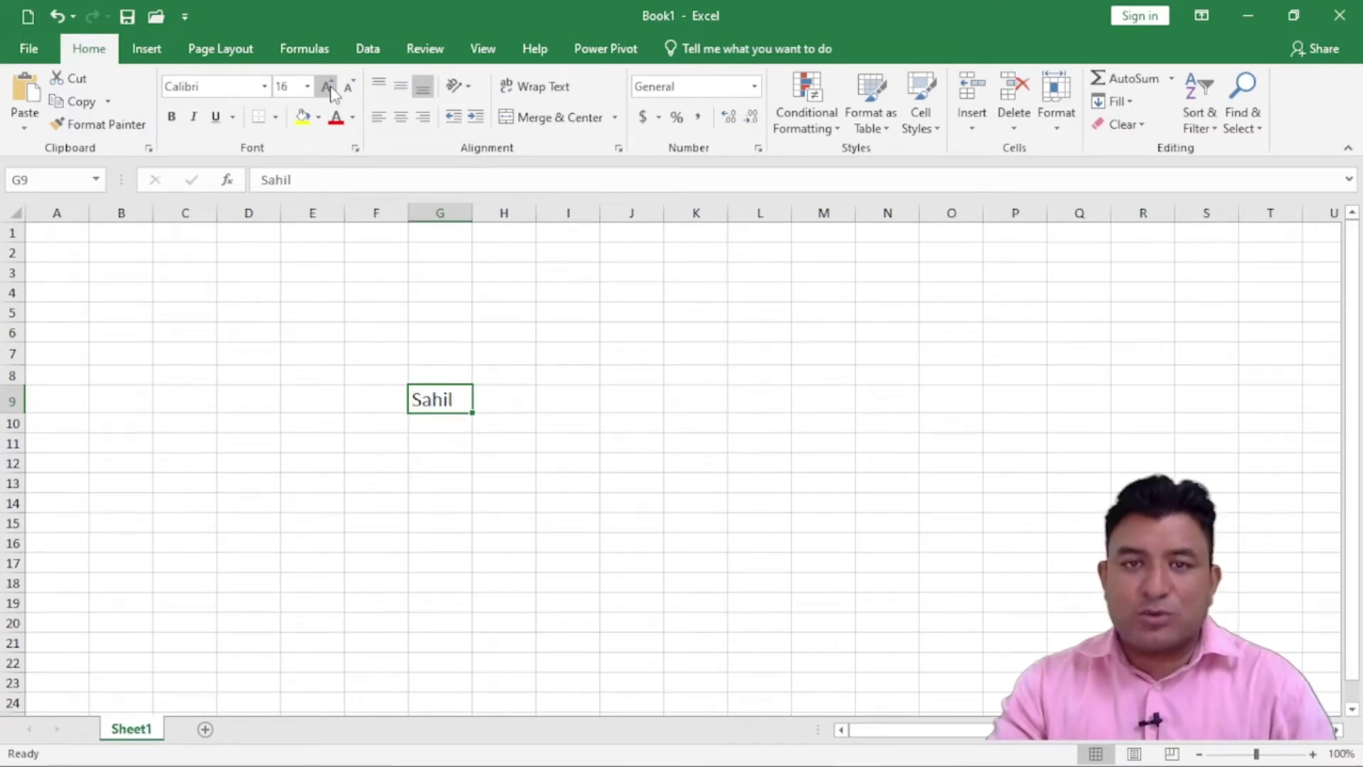
left_click(578, 394)
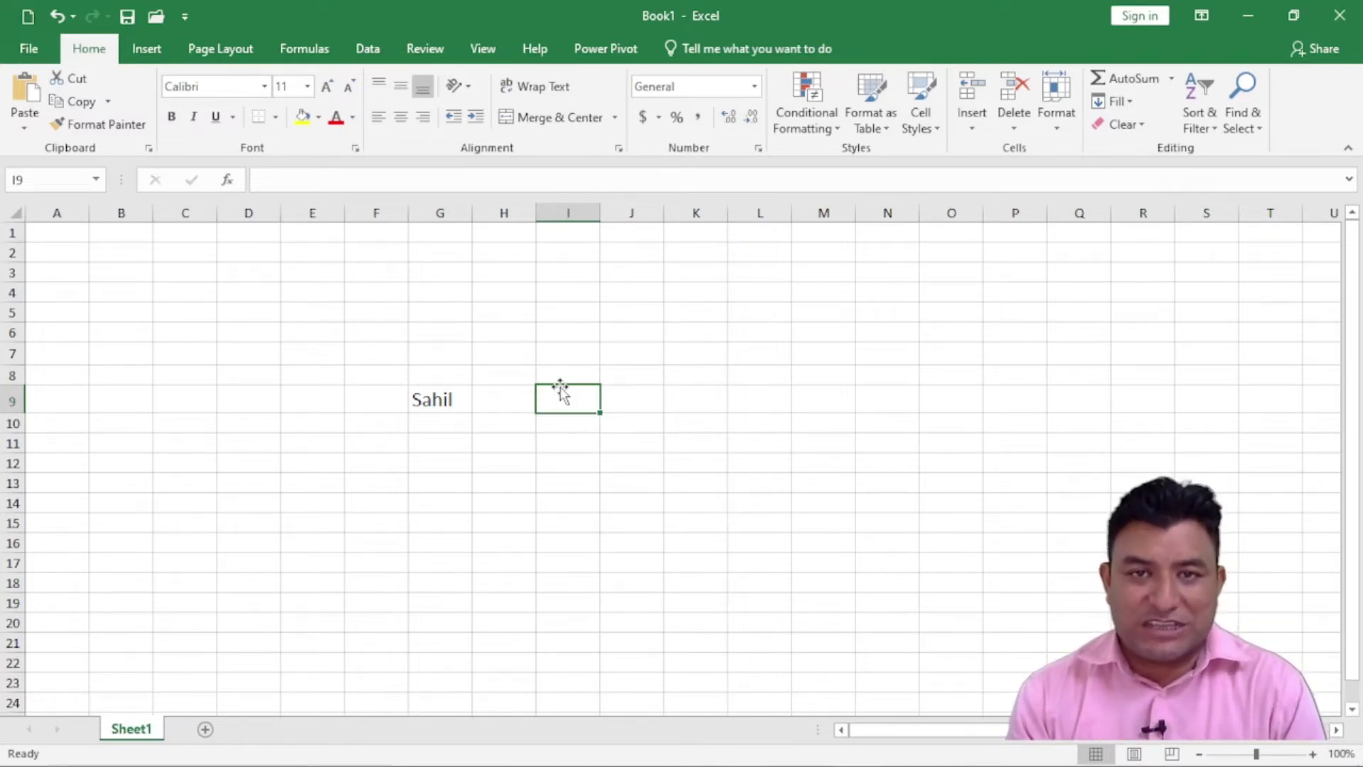
left_click(460, 401)
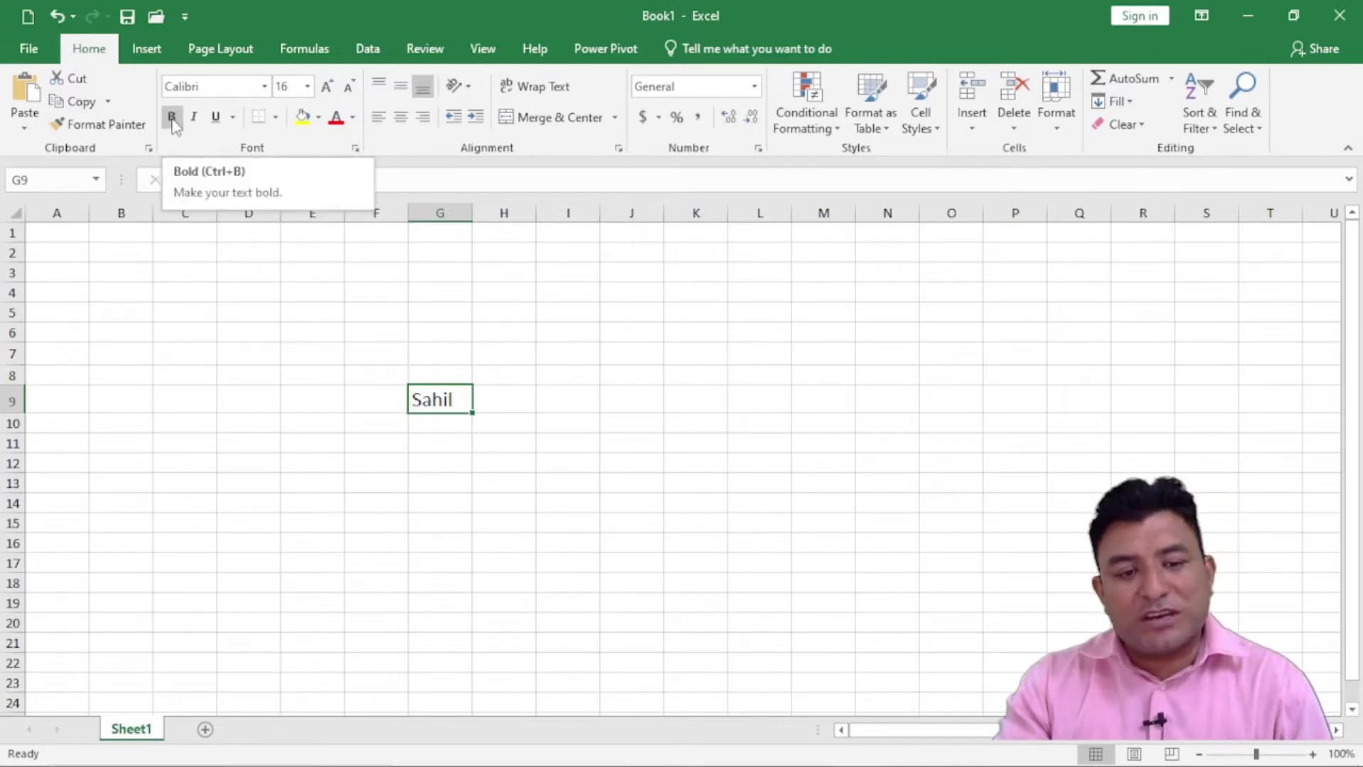
Make the 16-point 'Sahil' in G9 bold
left_click(174, 118)
left_click(742, 394)
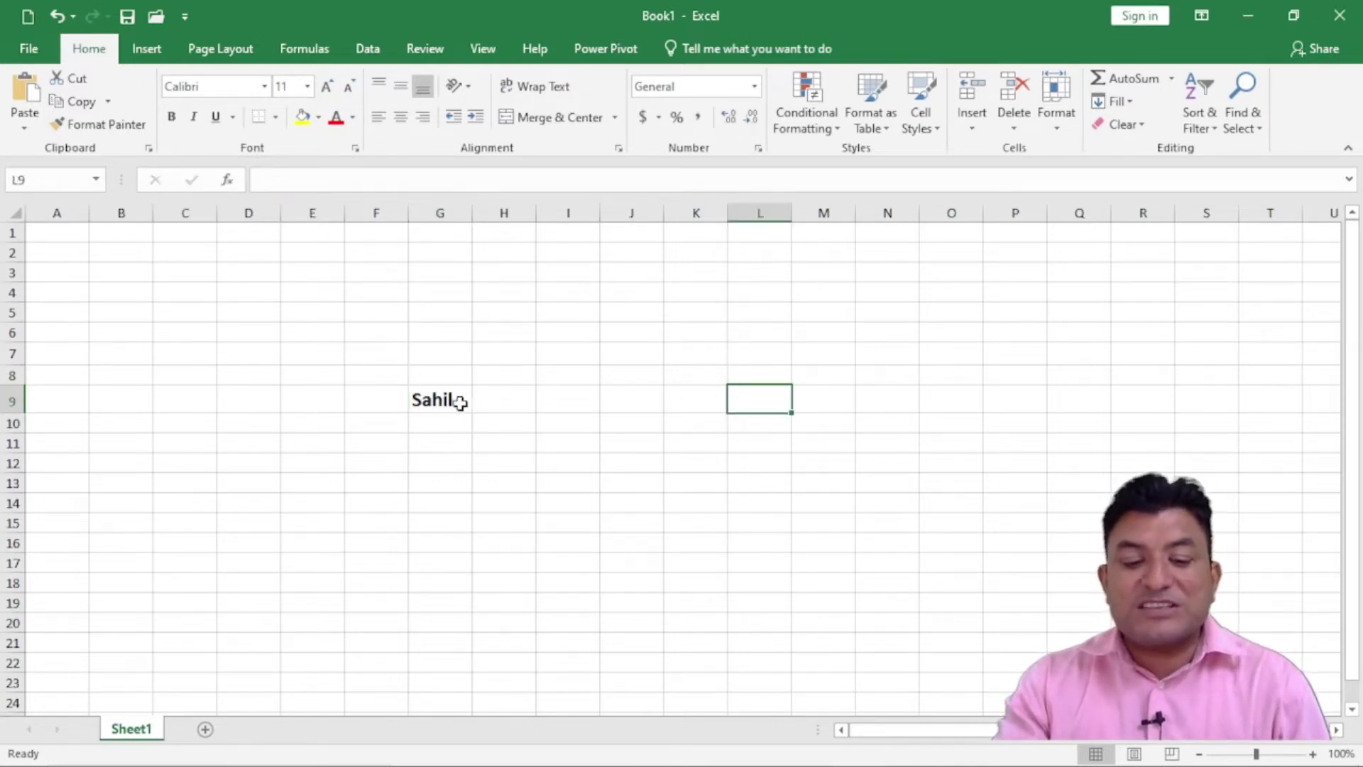
left_click(465, 402)
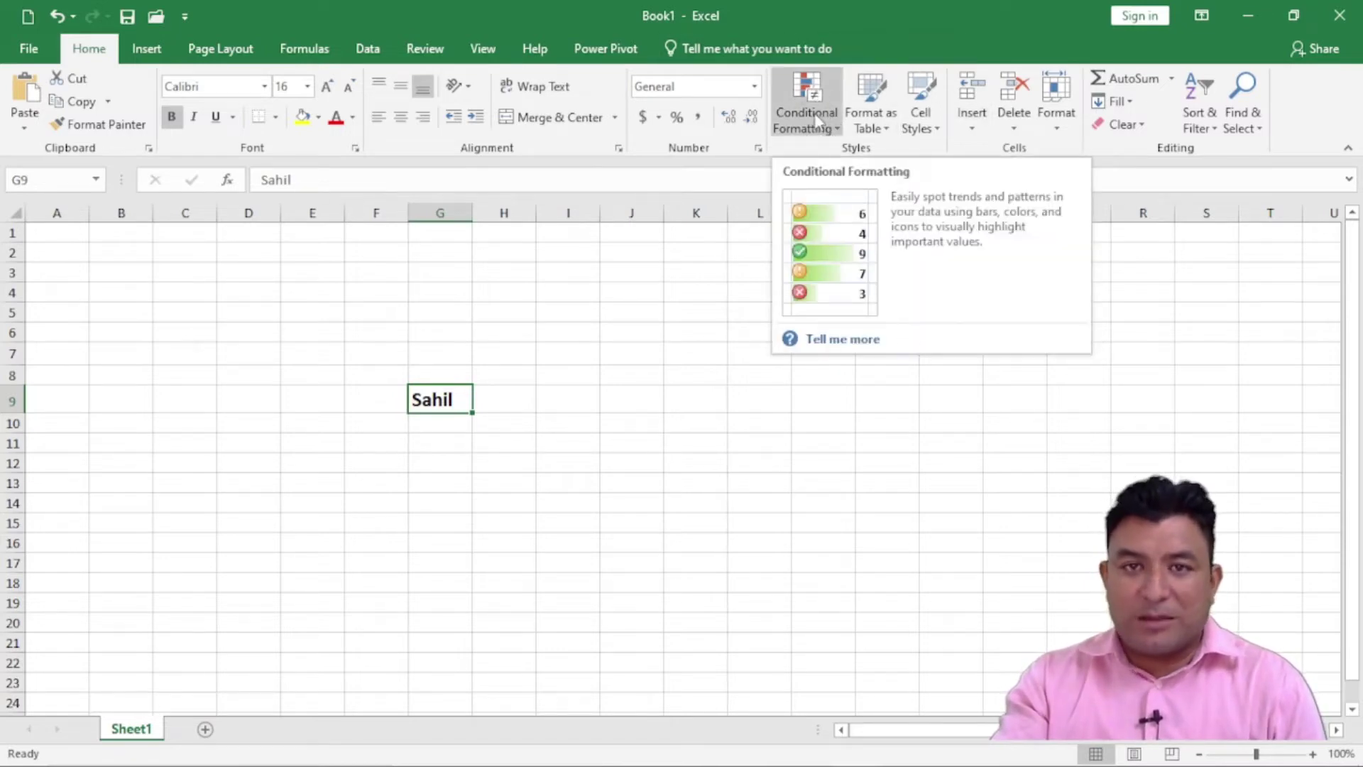
left_click(812, 111)
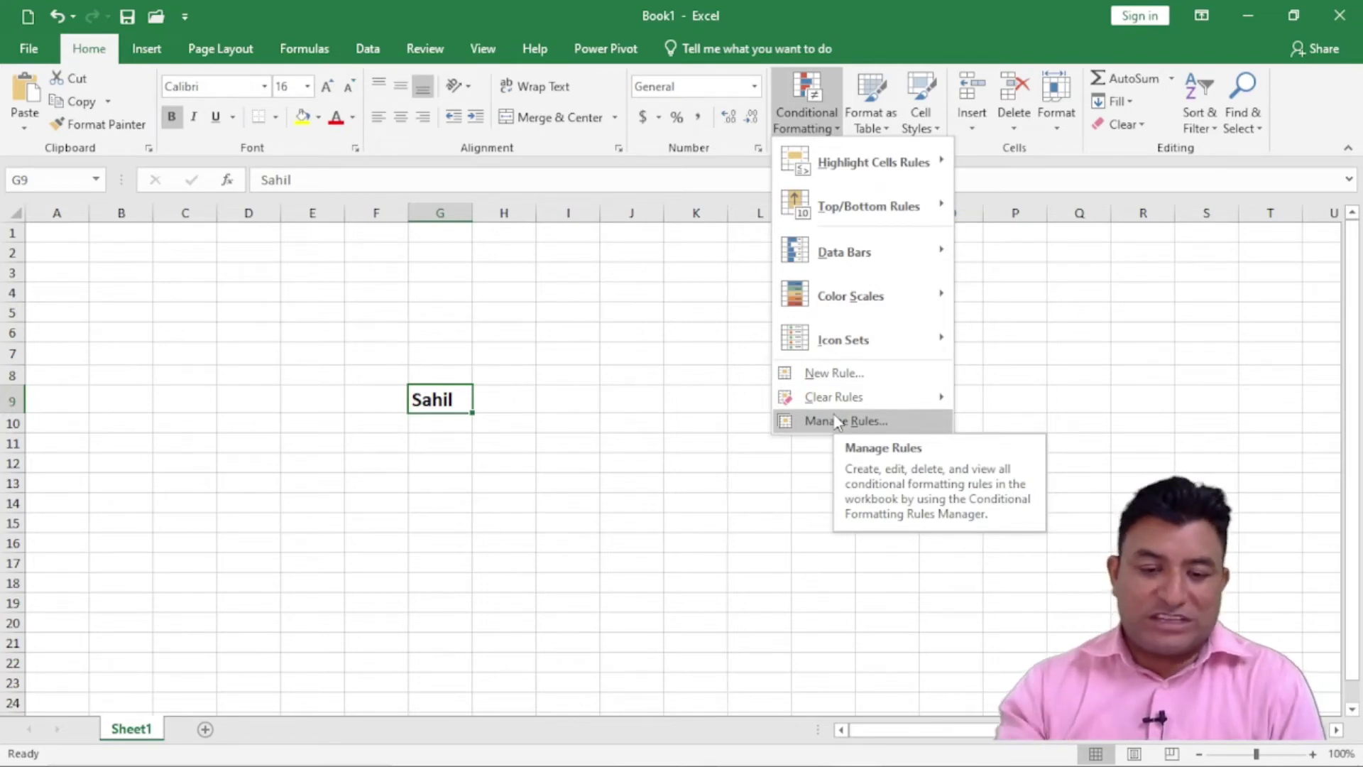
left_click(596, 374)
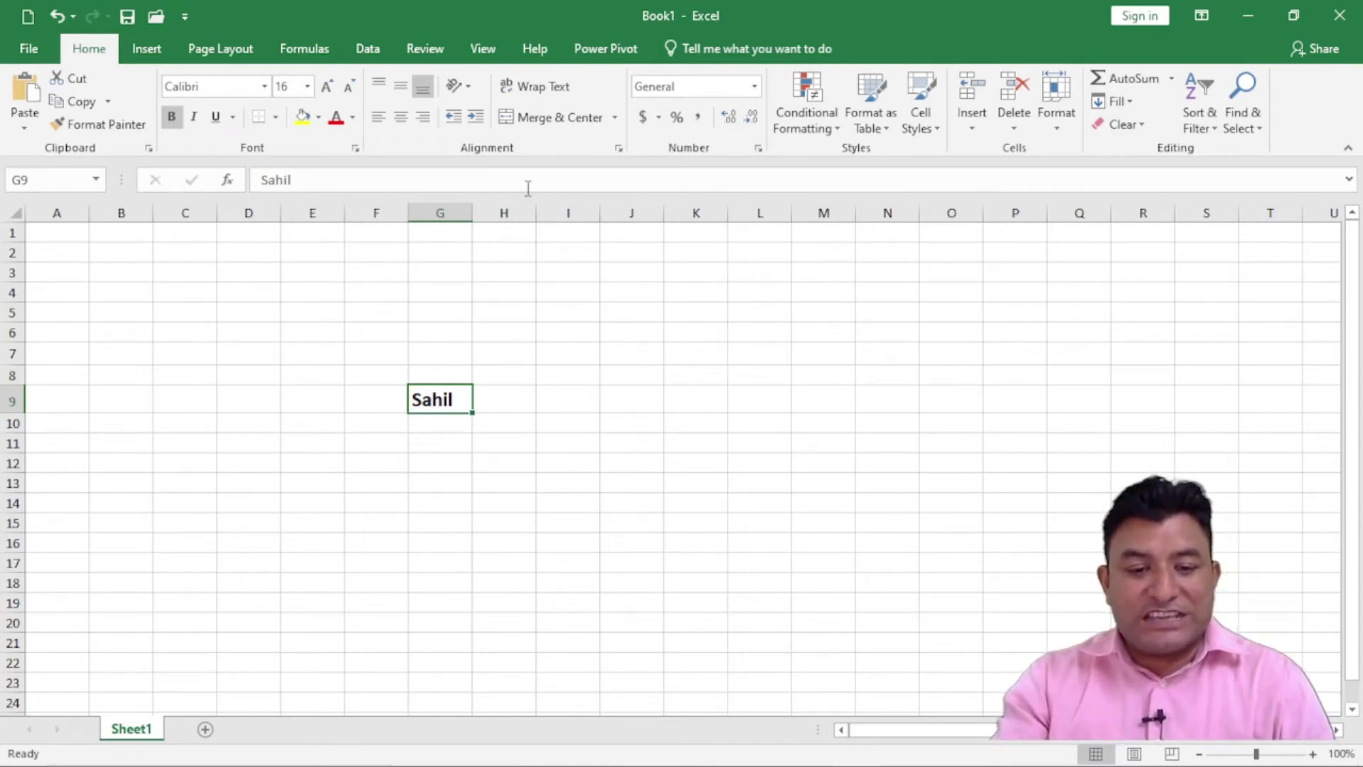
left_click_drag(551, 294, 622, 292)
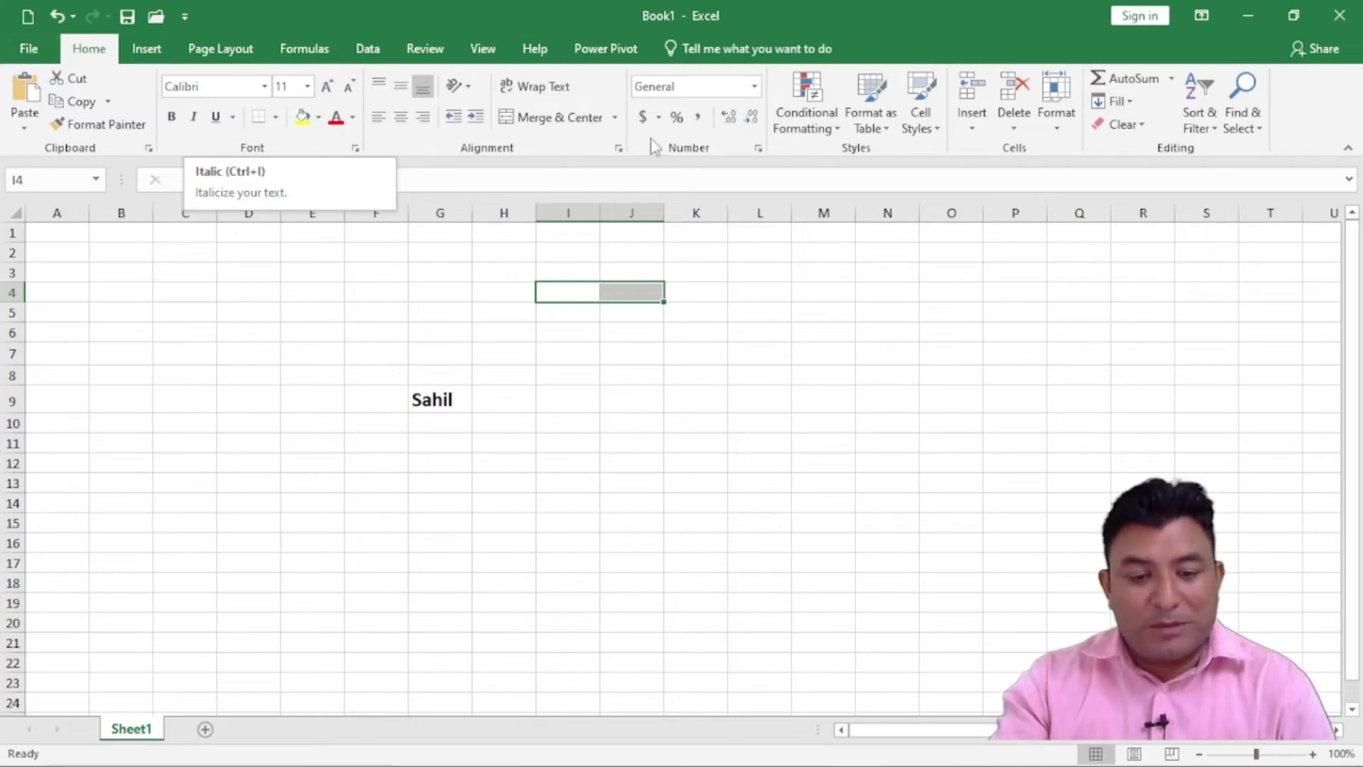
left_click(556, 121)
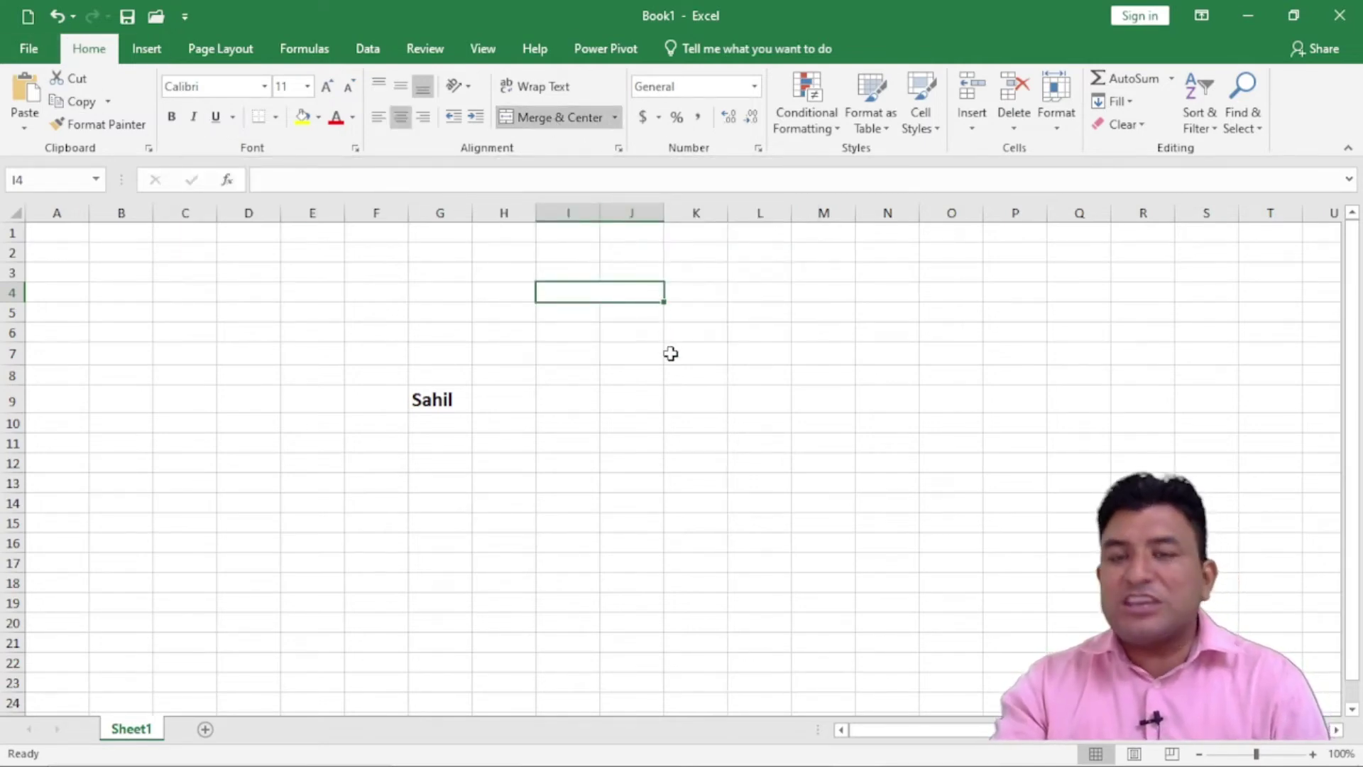
left_click(619, 353)
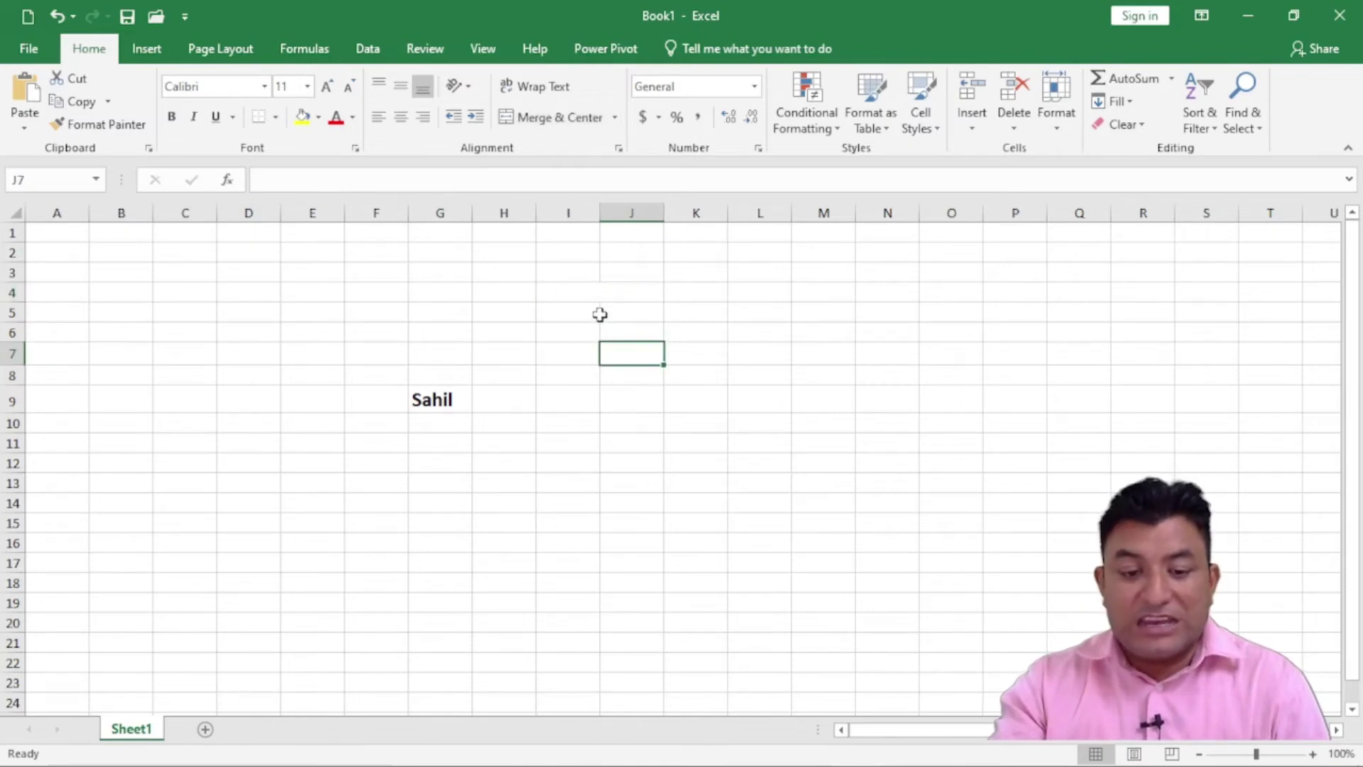
left_click(587, 289)
key("ctrl+z")
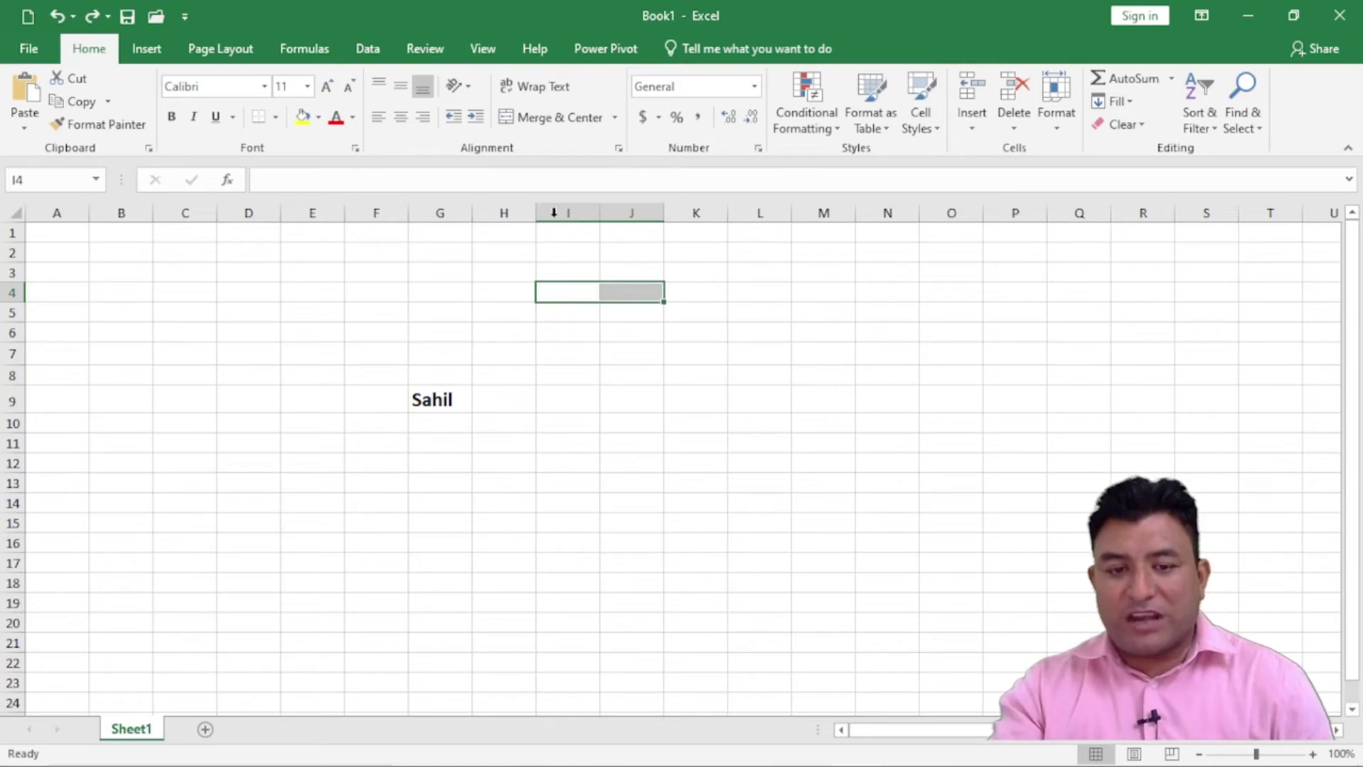
left_click(615, 118)
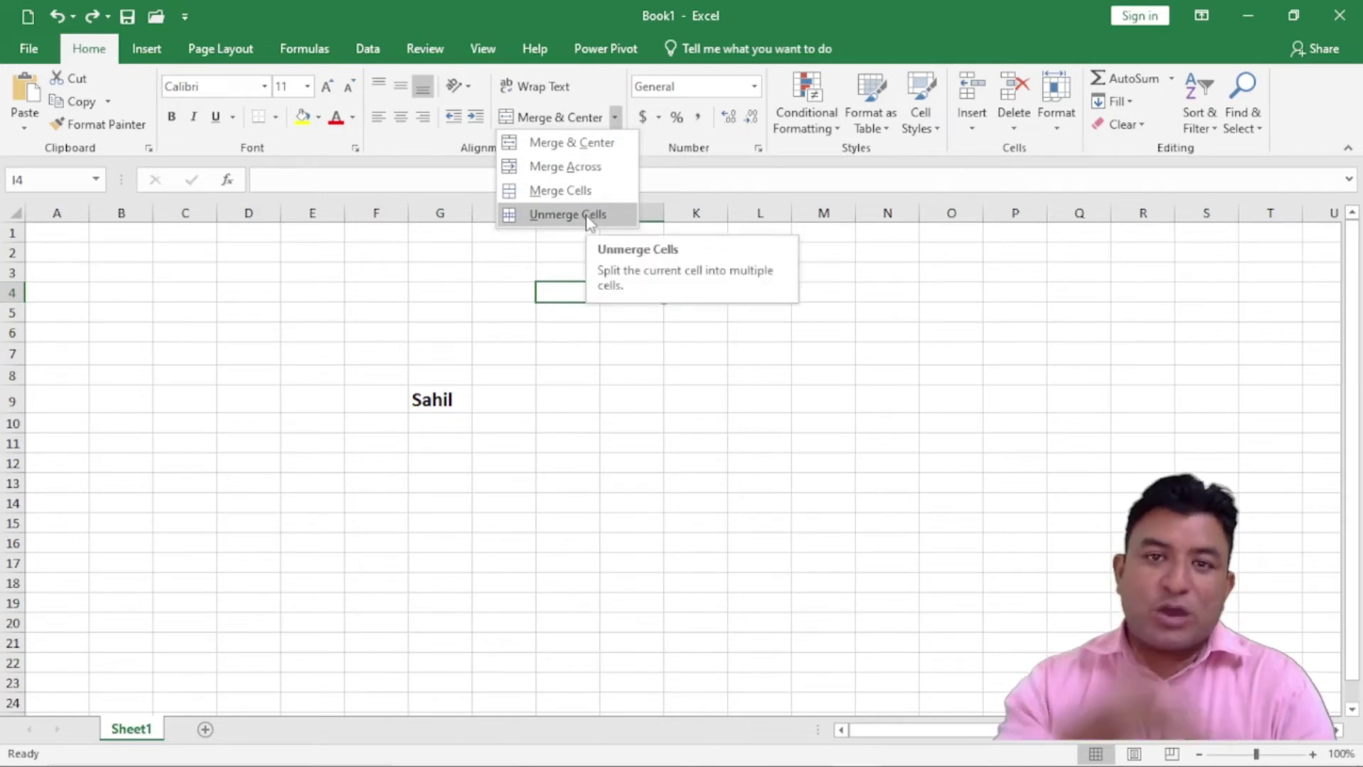
left_click(591, 143)
left_click(724, 355)
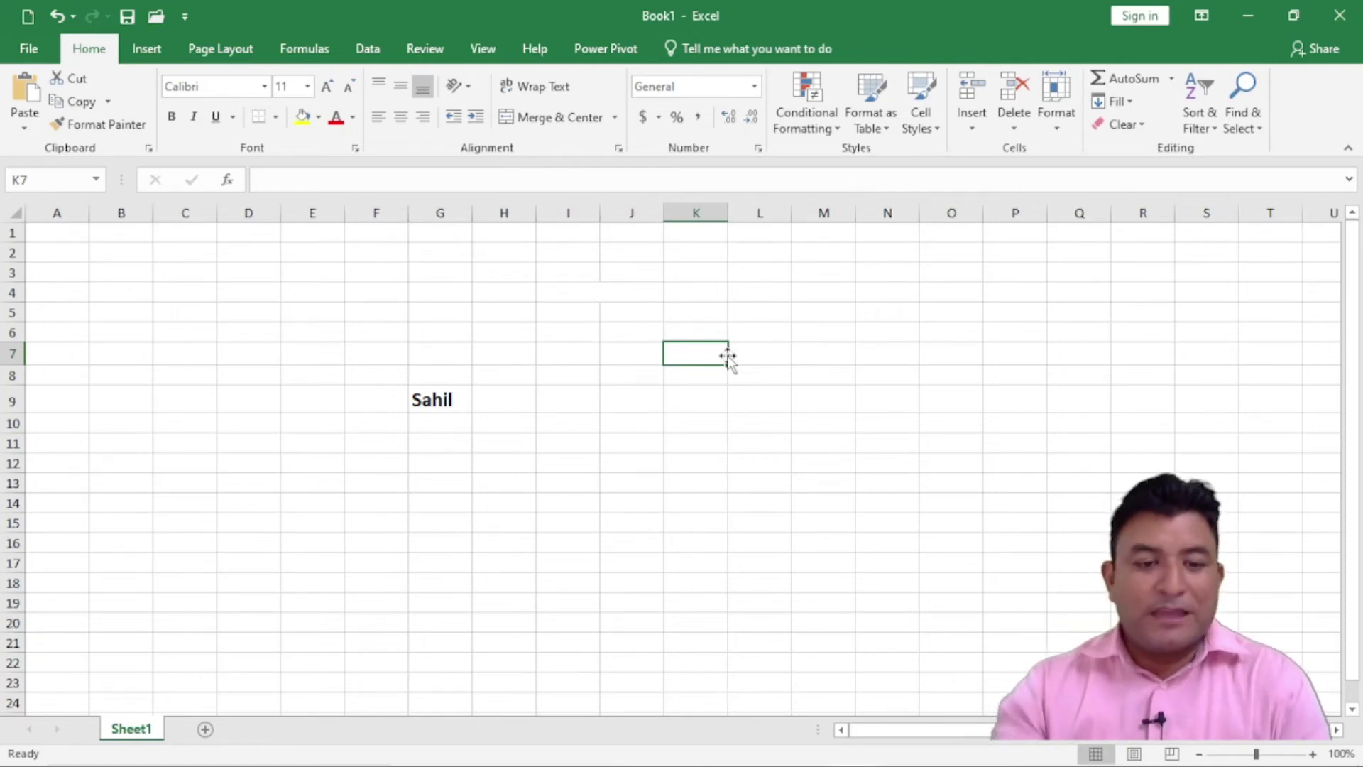
left_click(489, 51)
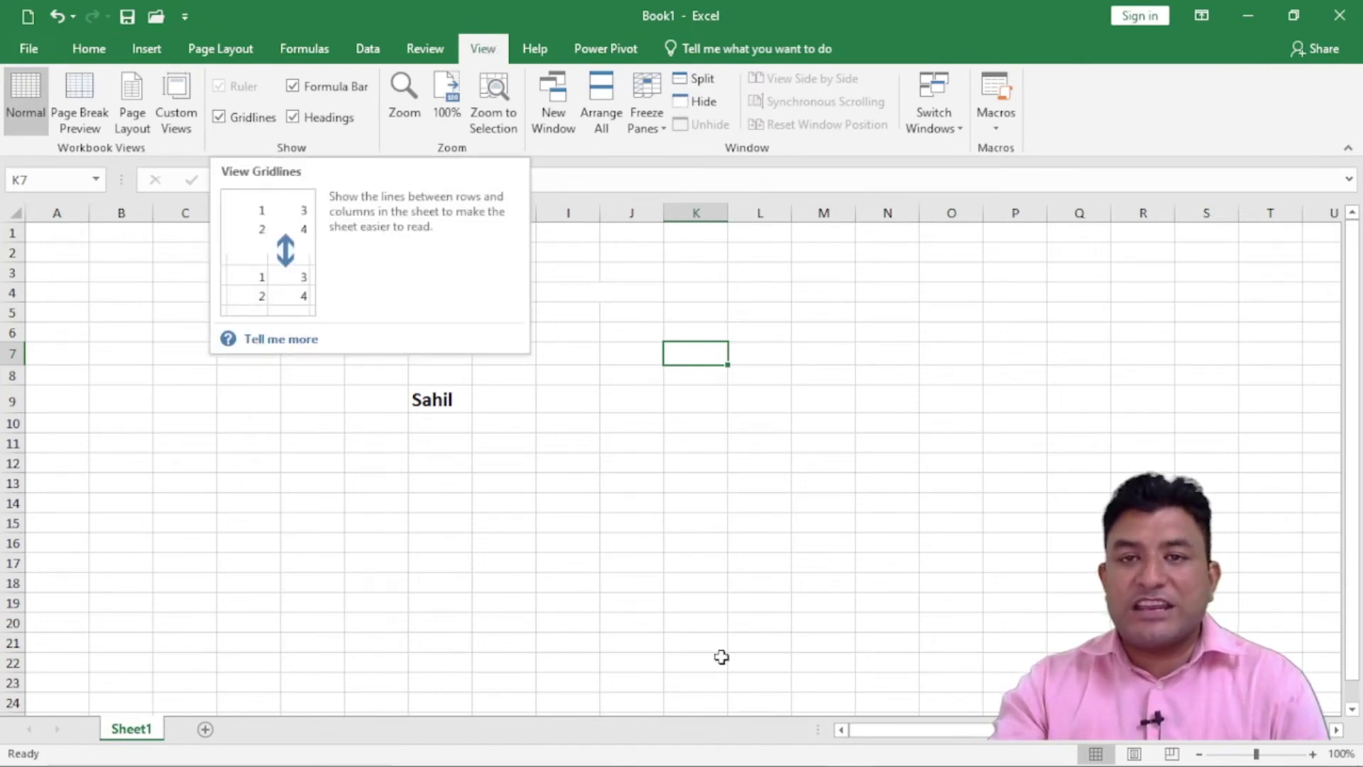
Select B3:R19 and hide the sheet's gridlines
left_click(697, 566)
left_click_drag(164, 269, 1143, 603)
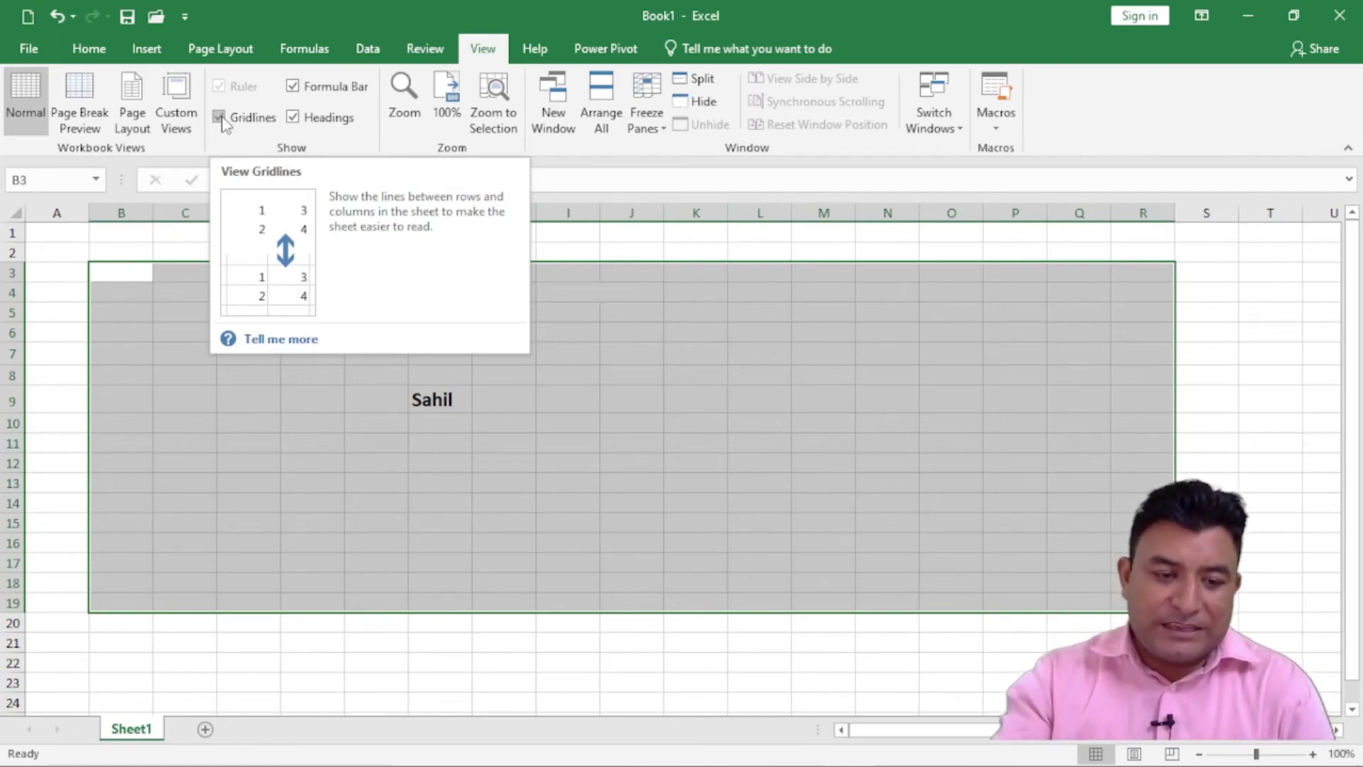
left_click(220, 118)
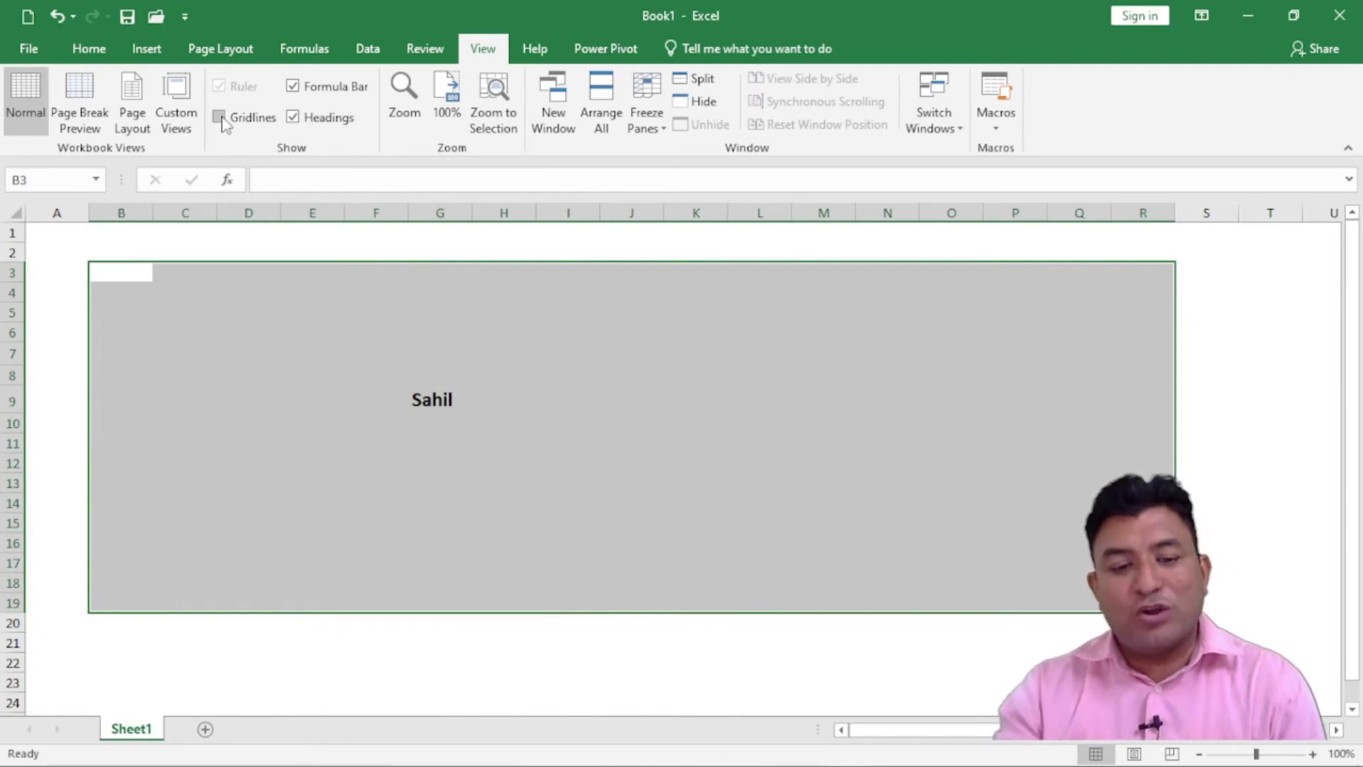
left_click(1008, 480)
Turn the sheet's gridlines back on
left_click(761, 337)
left_click(243, 310)
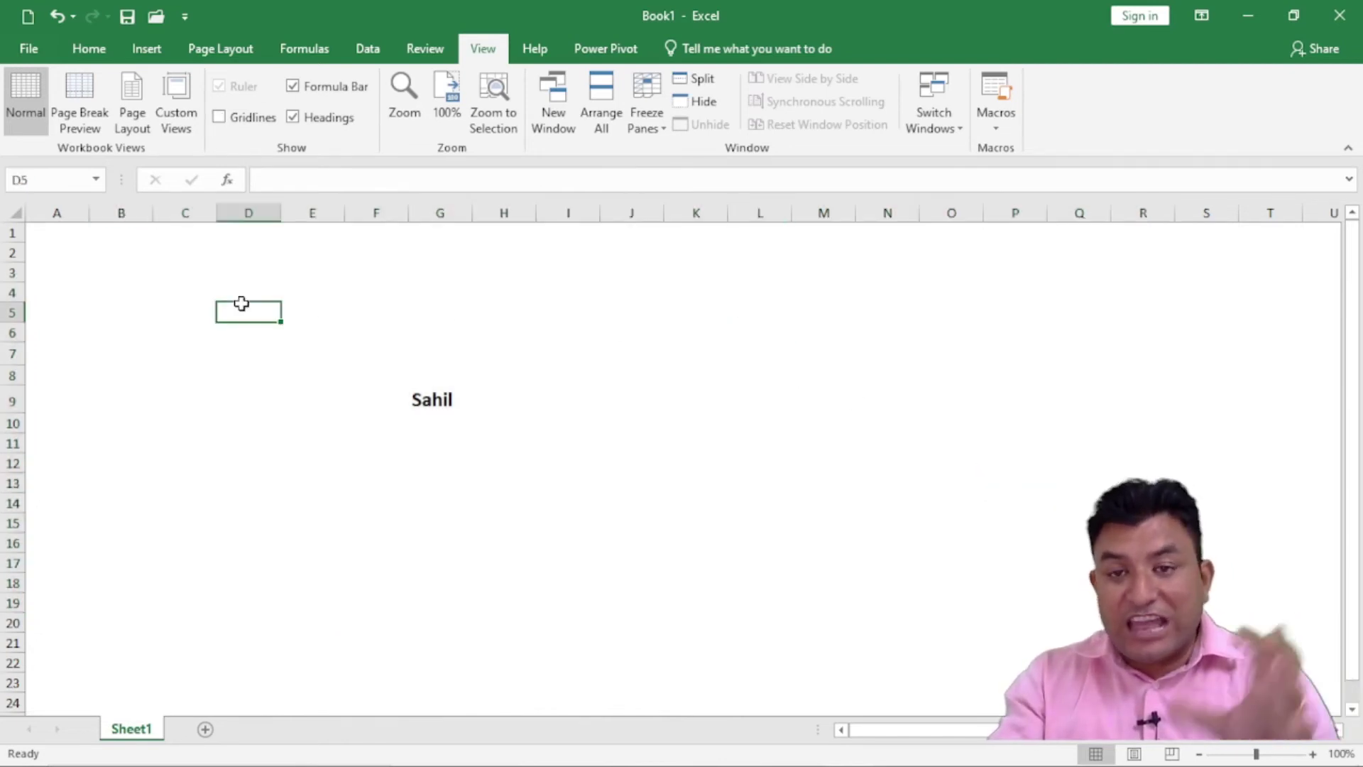
left_click(893, 314)
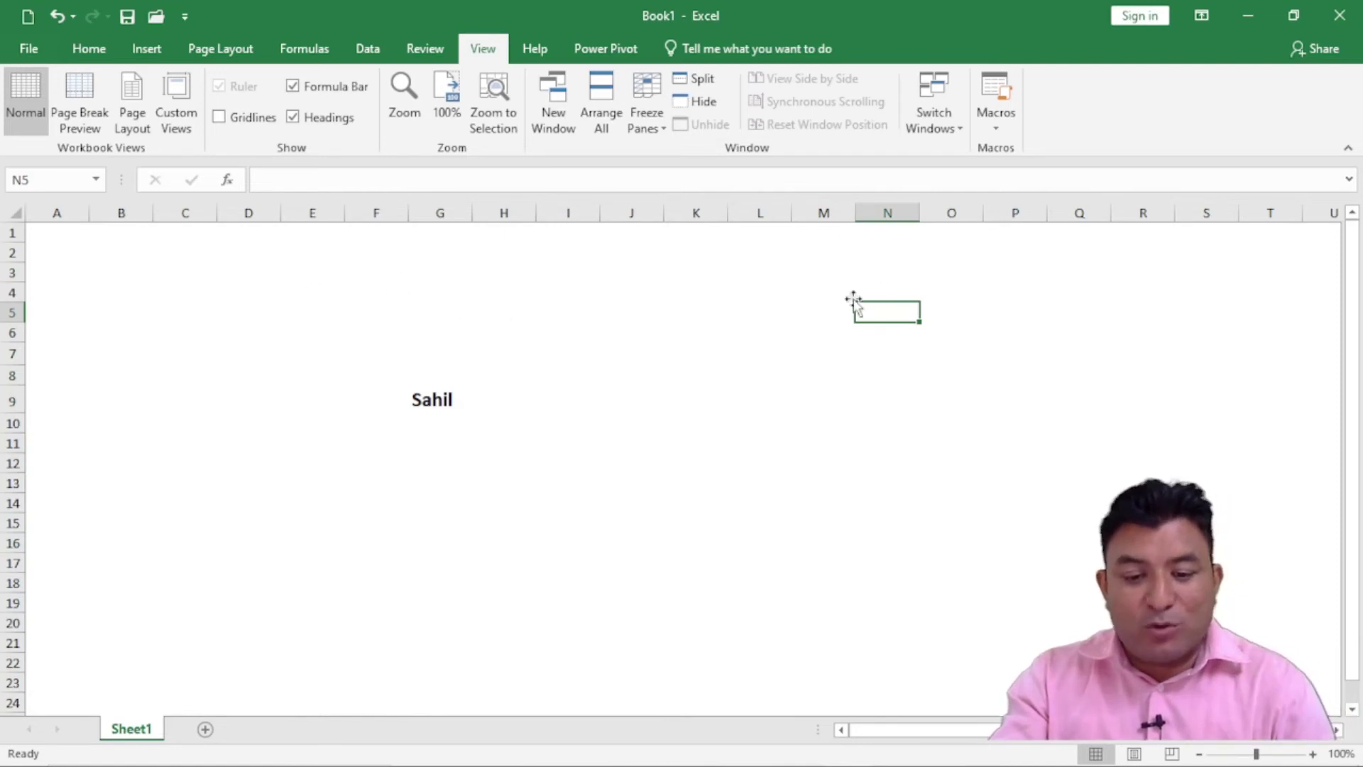
left_click(652, 354)
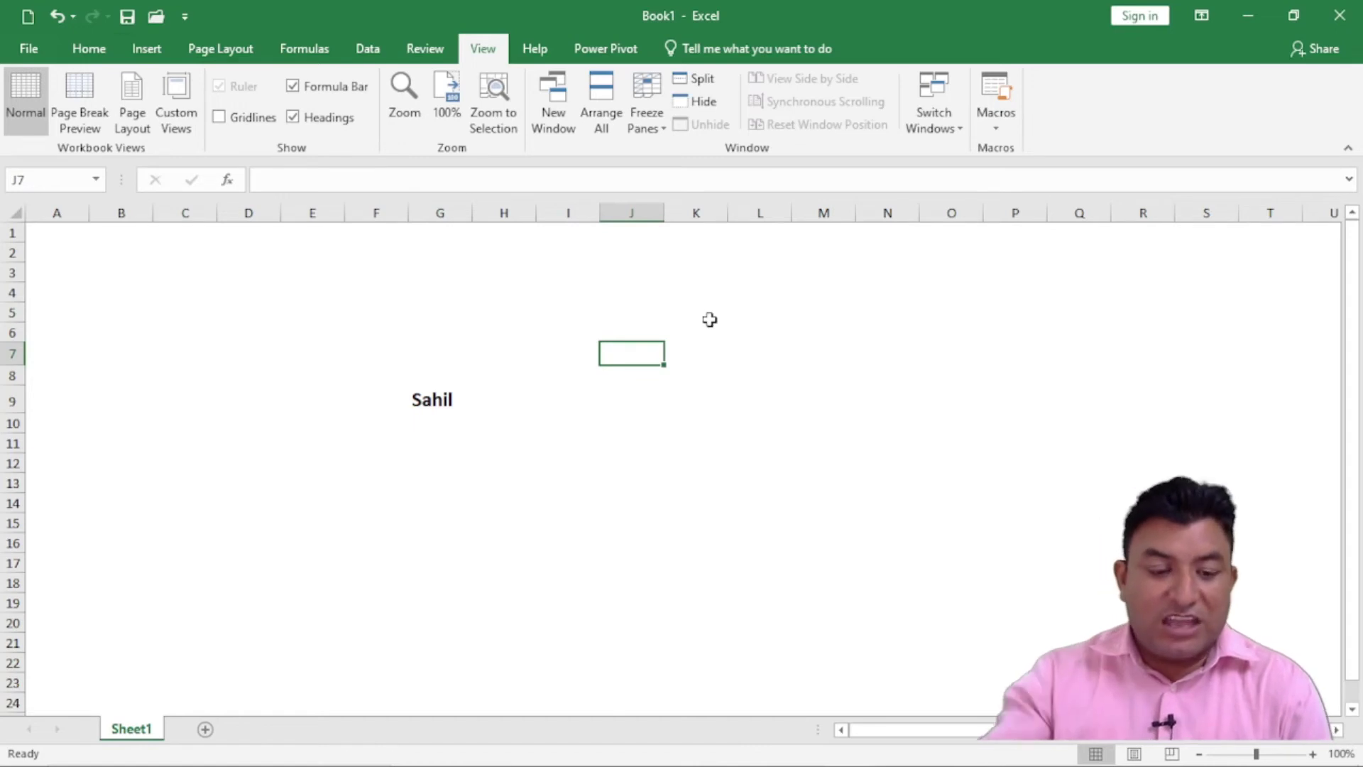
left_click(224, 122)
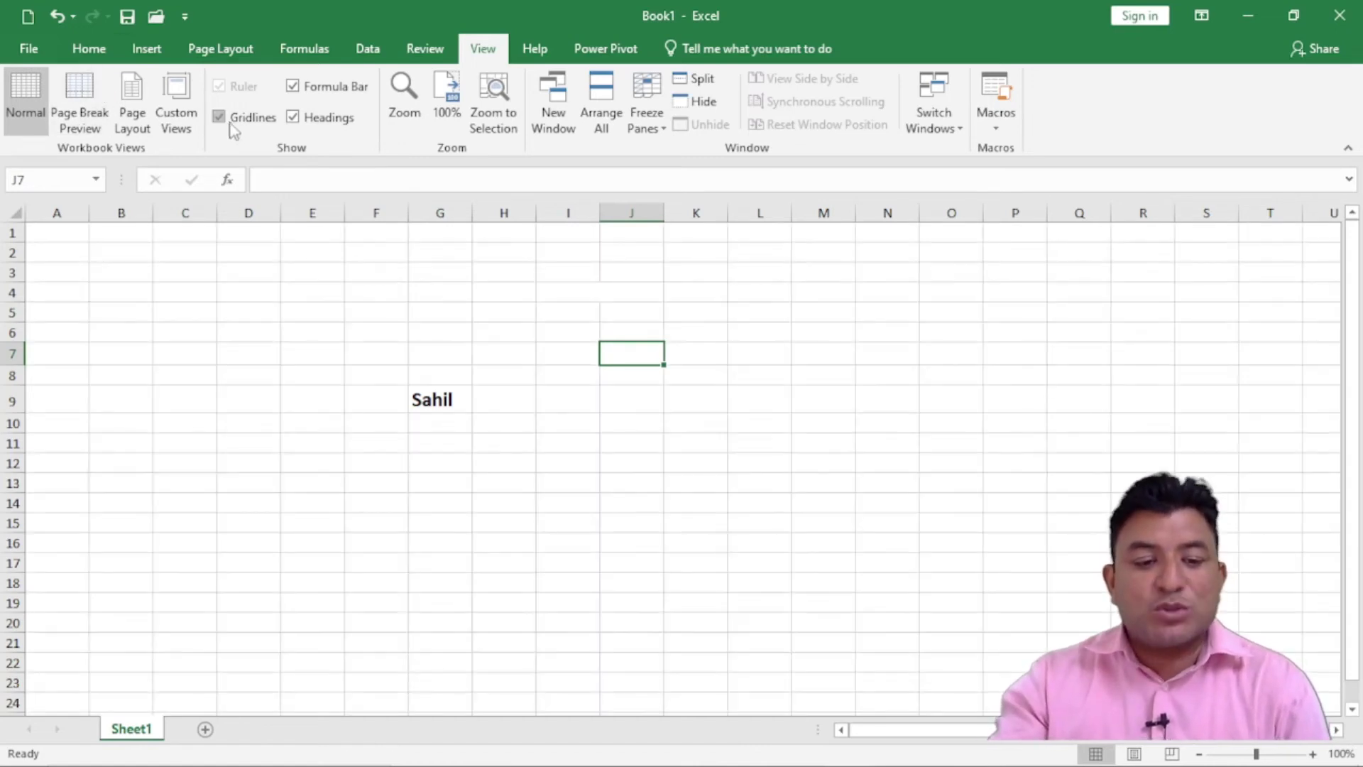
left_click(585, 457)
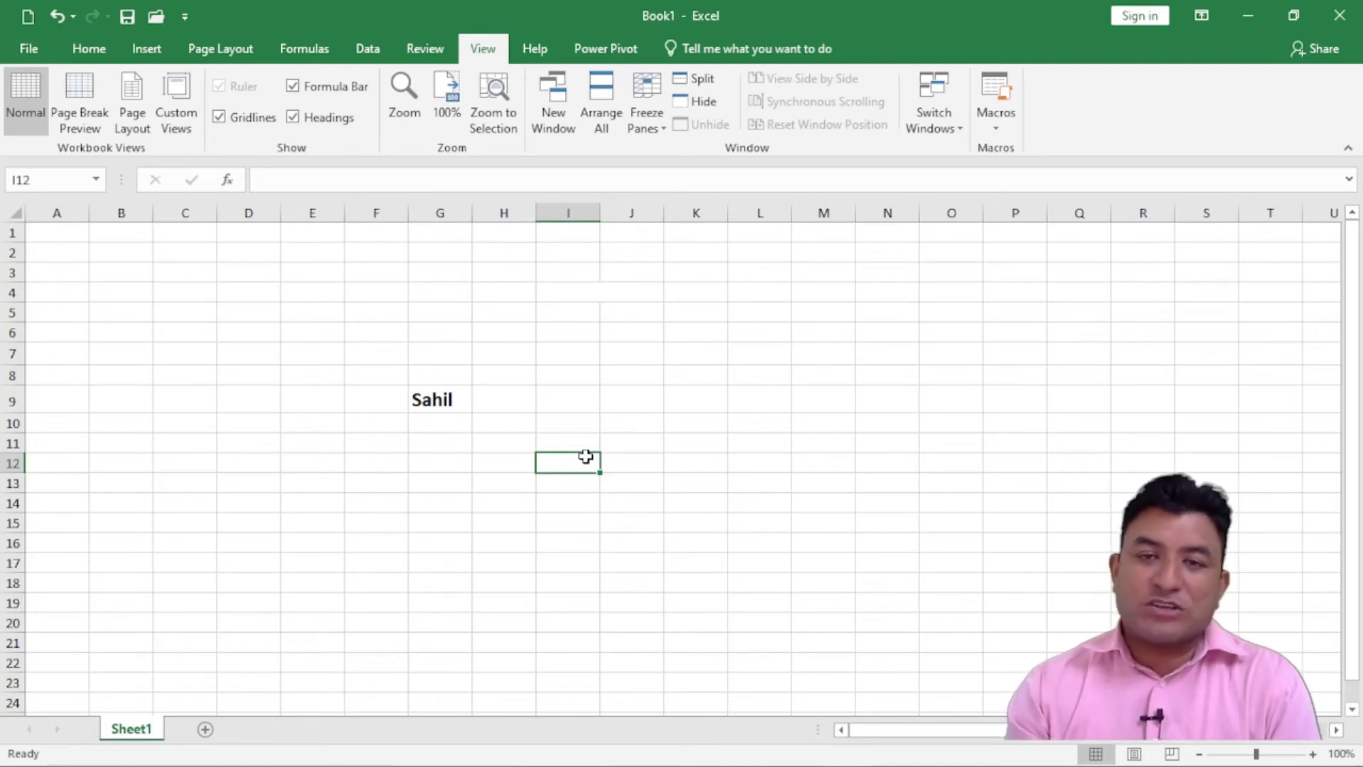
Set the print scale in Scale to Fit to 95%, then return to Home
left_click(92, 50)
left_click(862, 423)
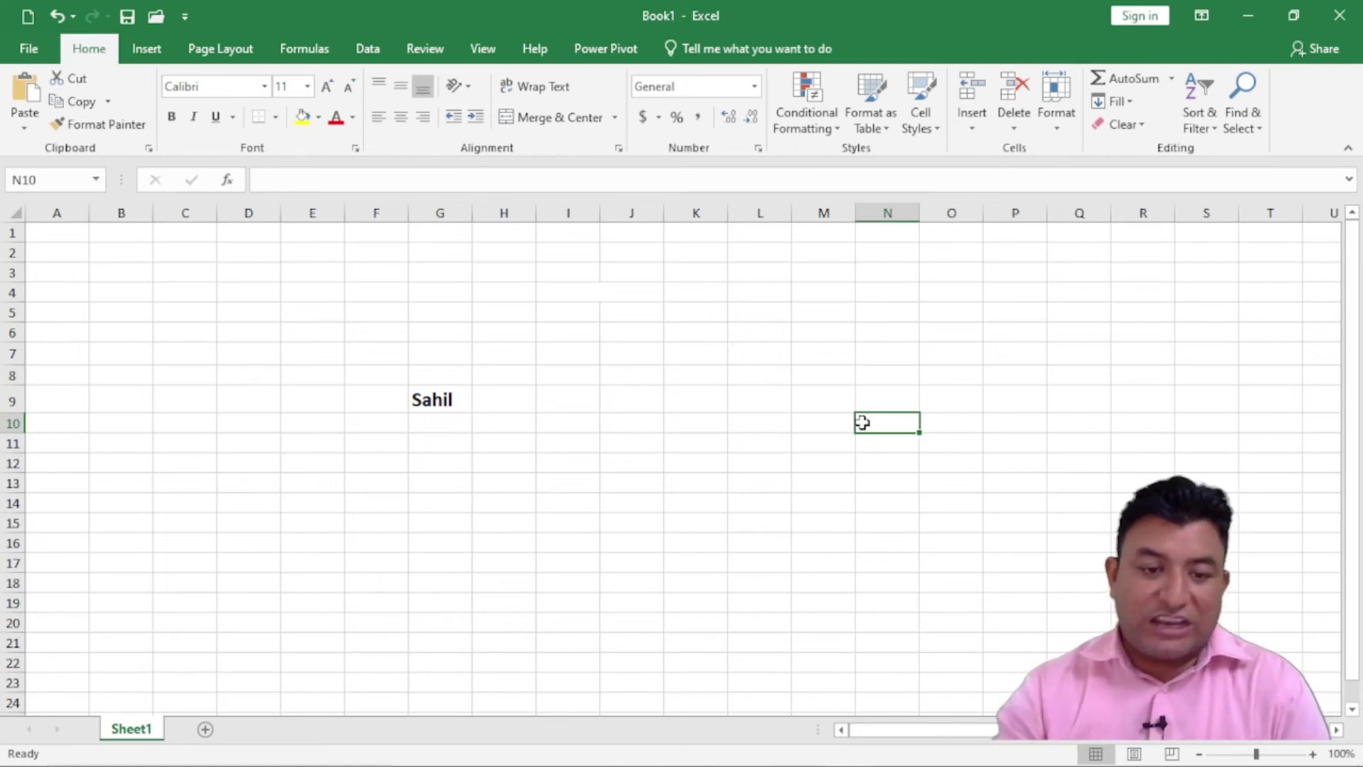
left_click(233, 51)
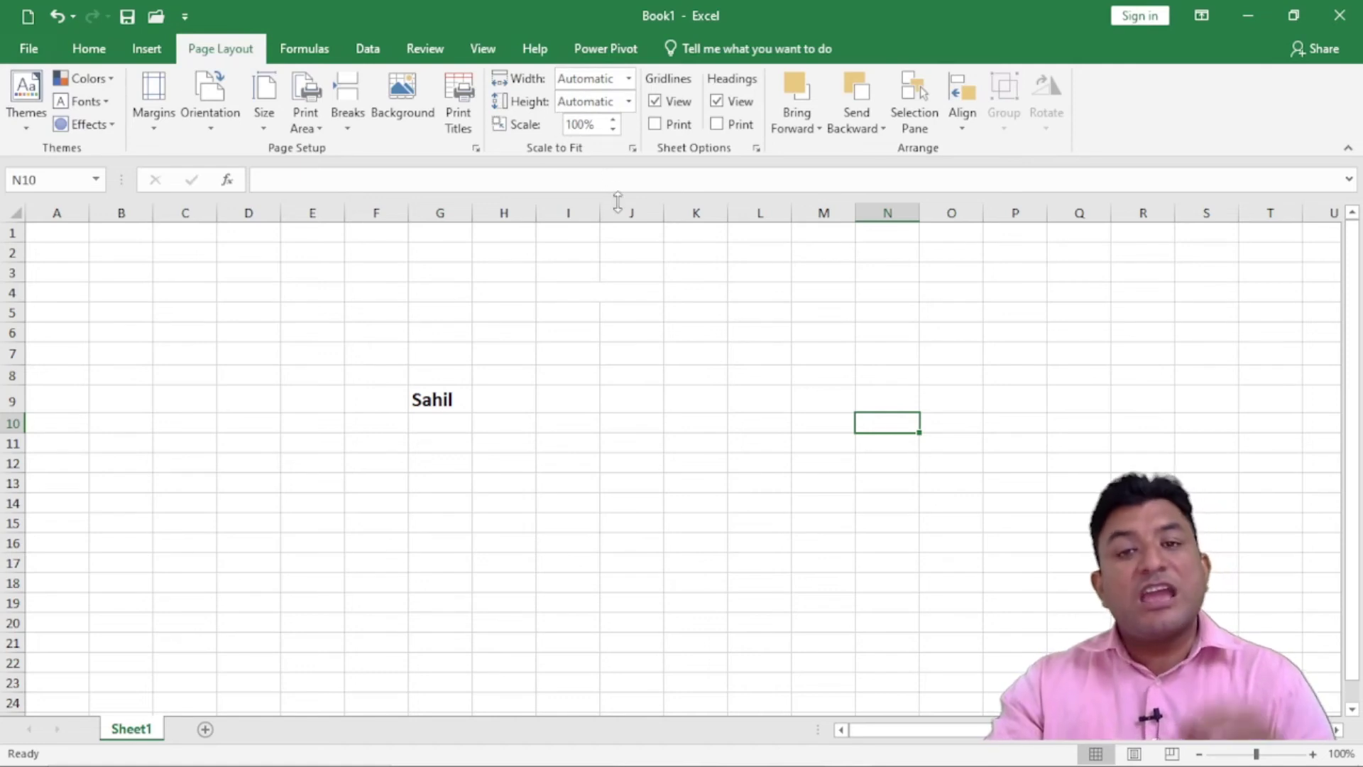
left_click(613, 128)
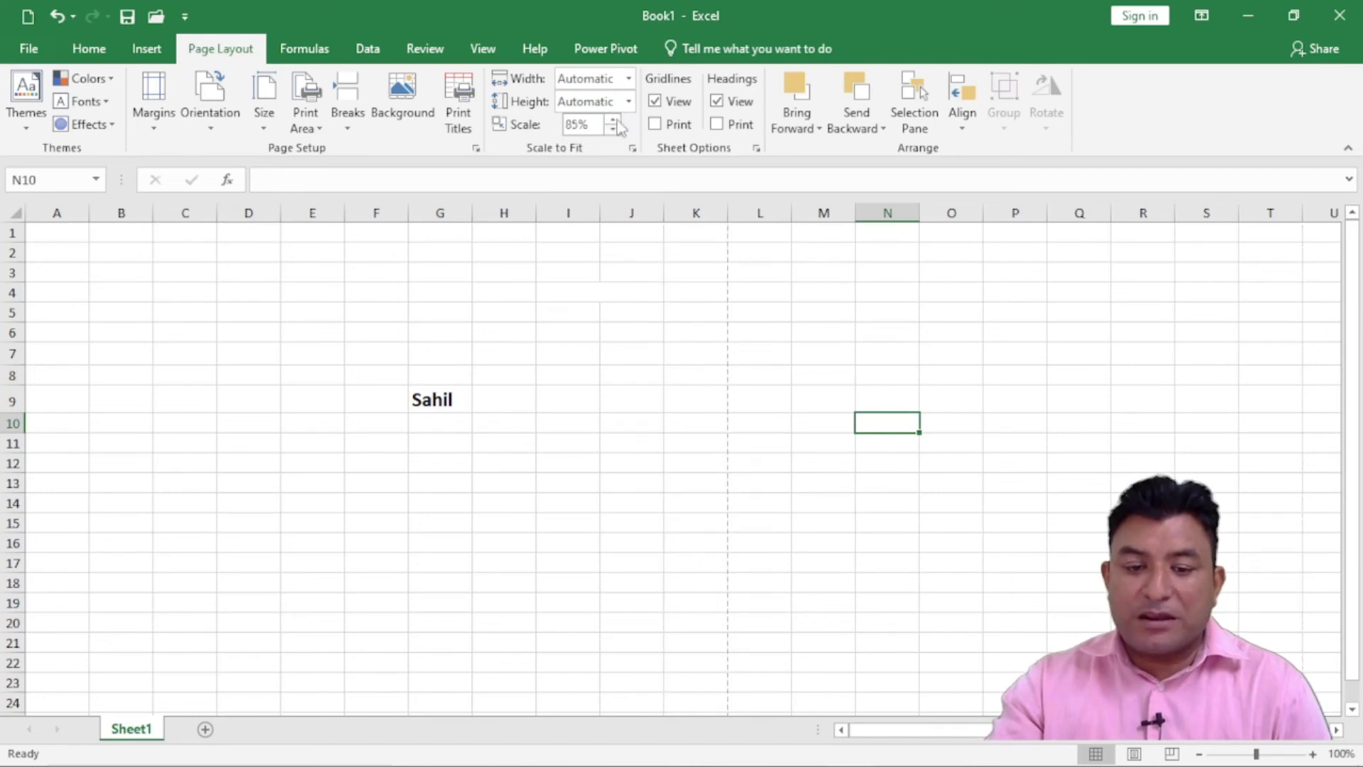
left_click(615, 119)
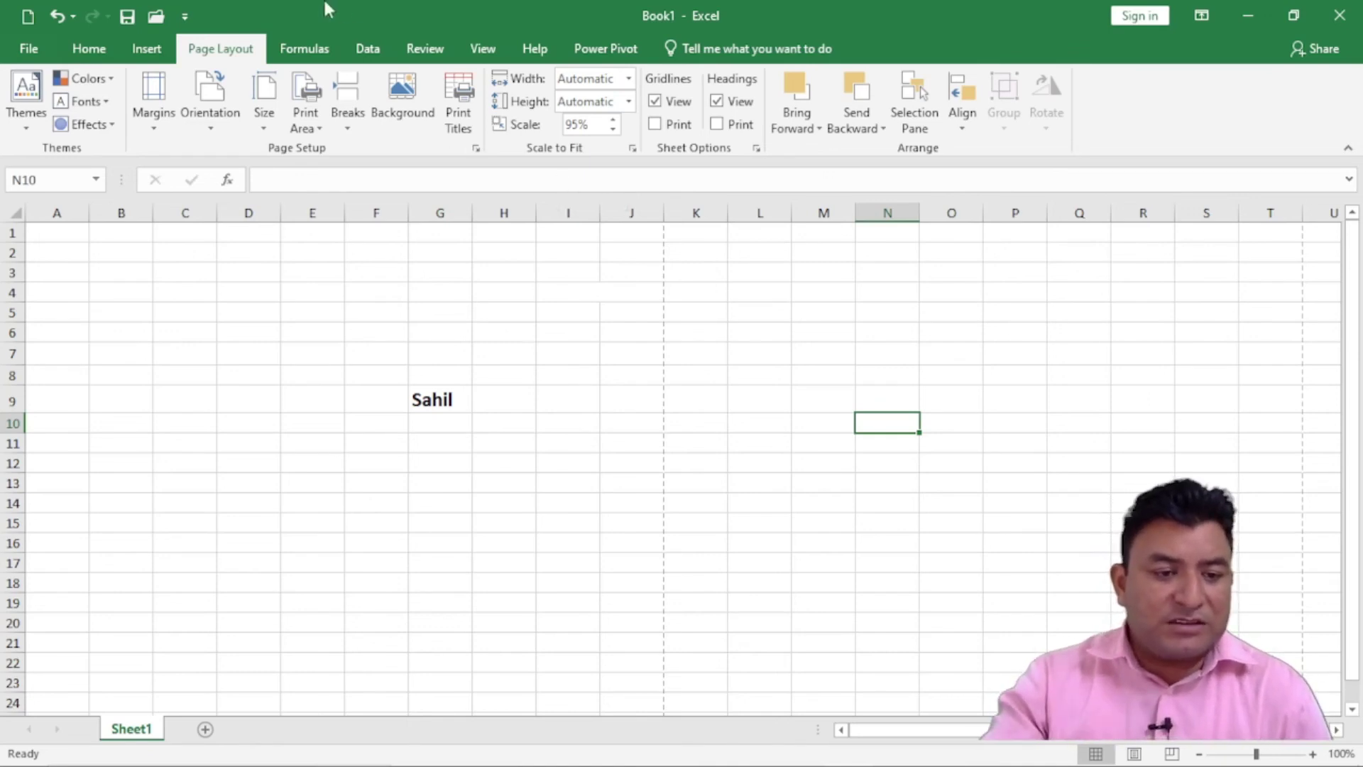
left_click(86, 53)
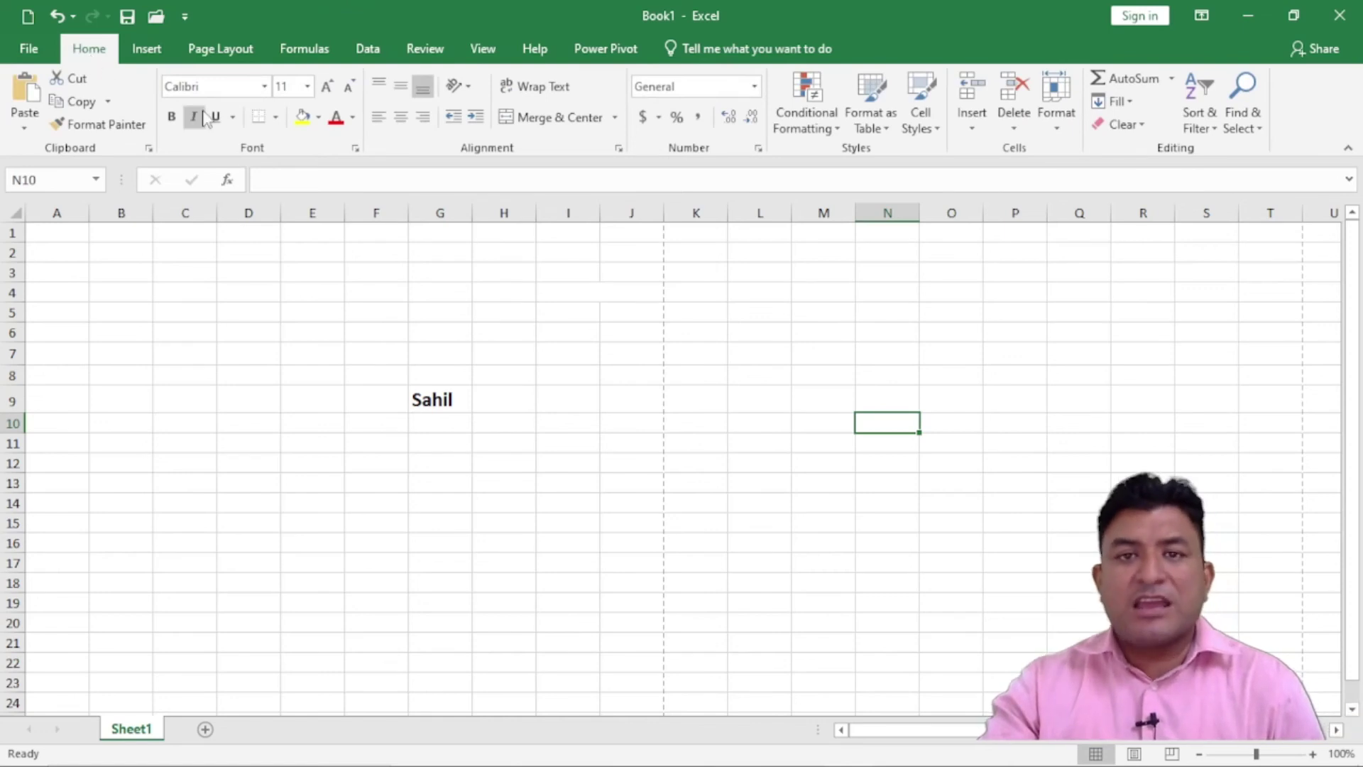